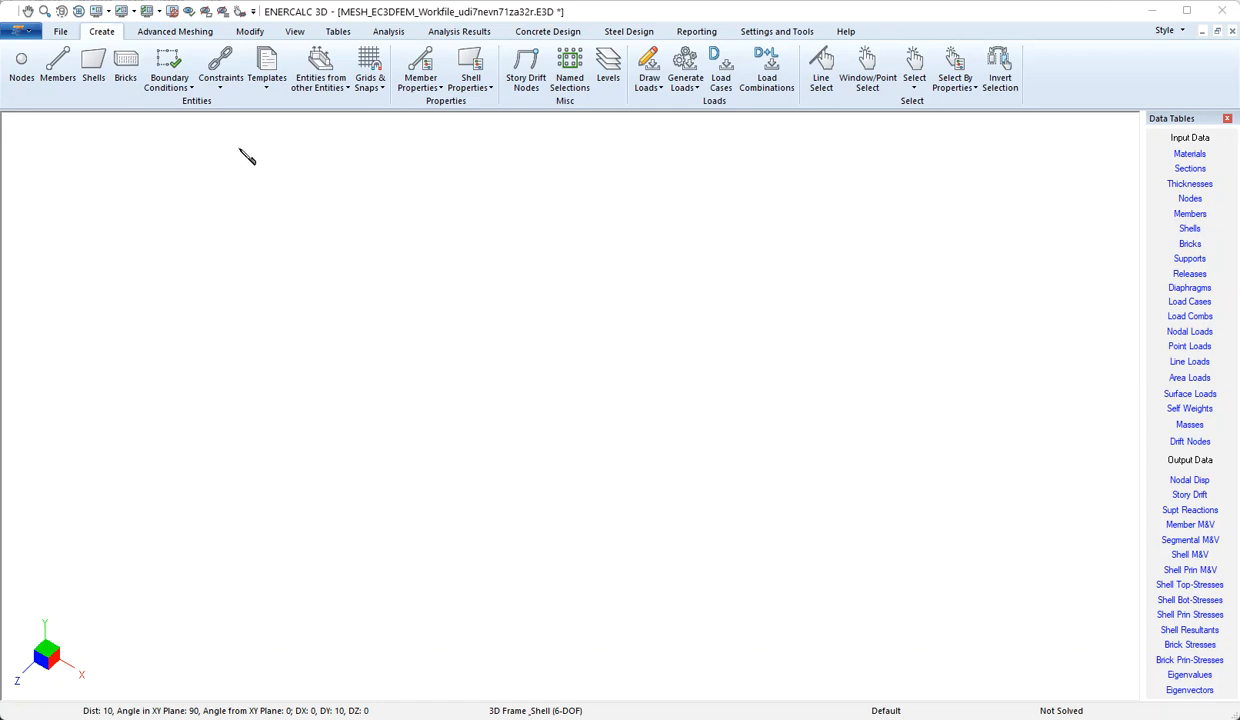
Generate a rectangular shell mesh from the template, using 5@1 ft in both X and Y with the insertion point at the origin
click(277, 94)
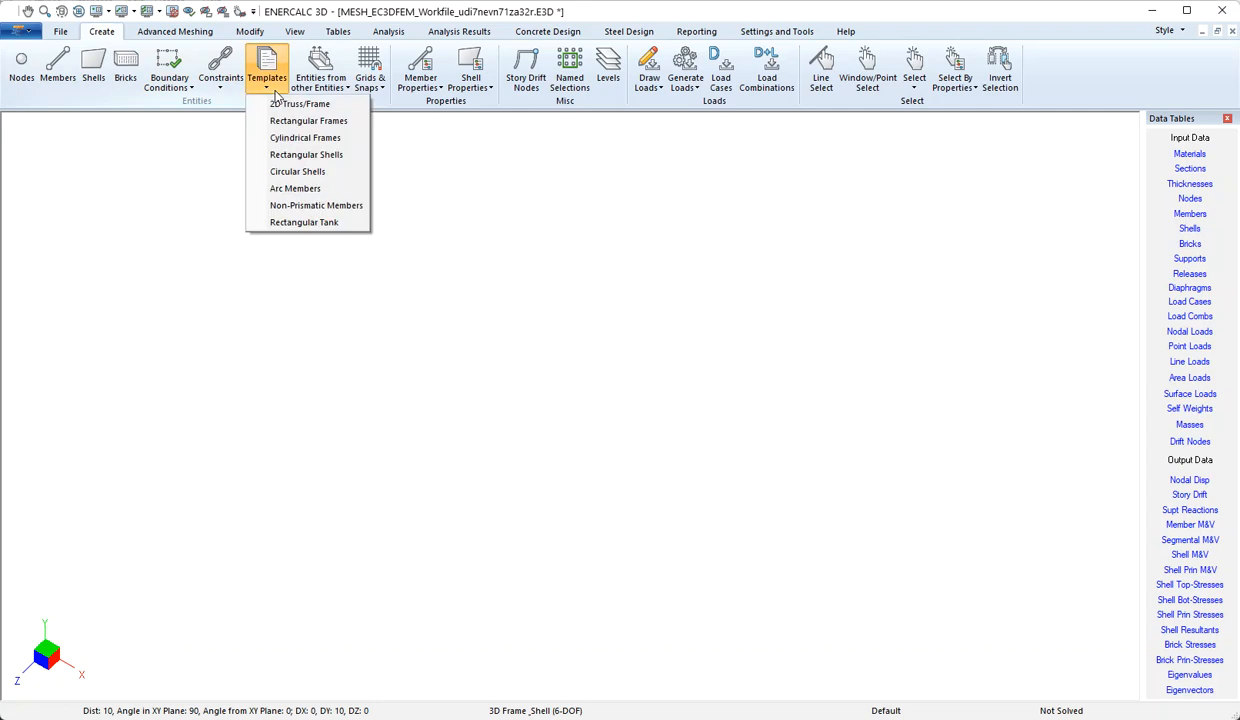
click(340, 155)
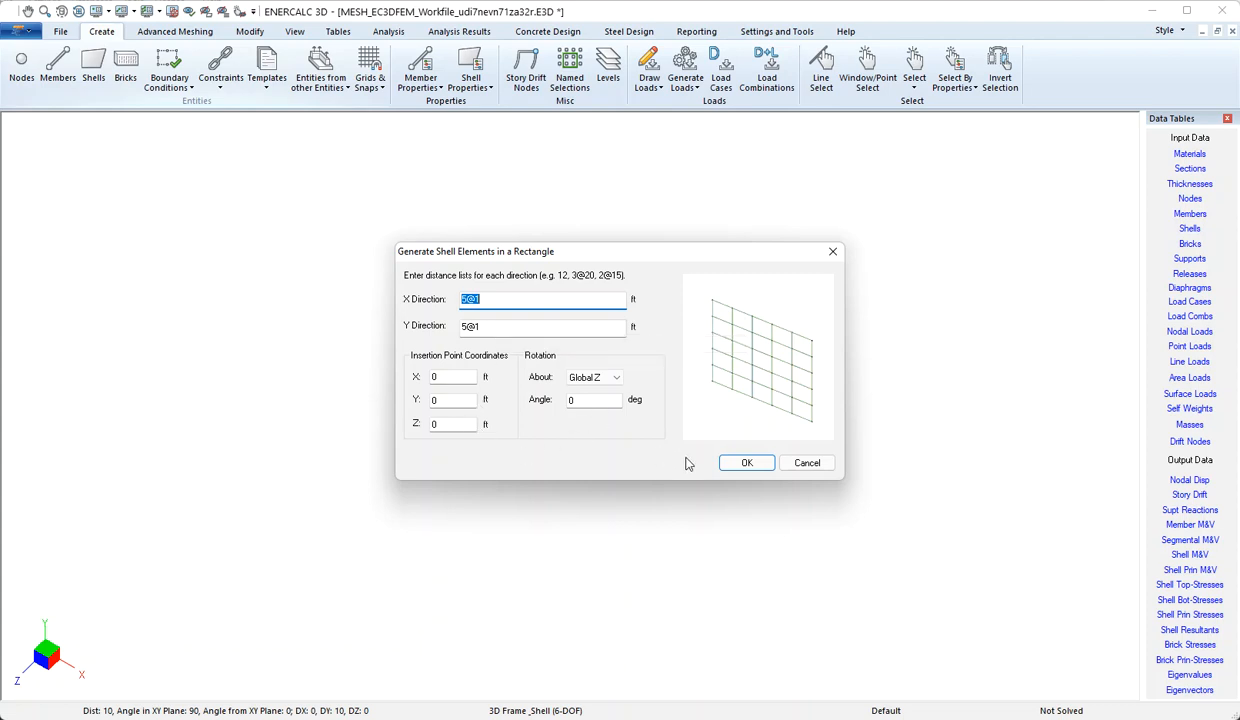
click(741, 465)
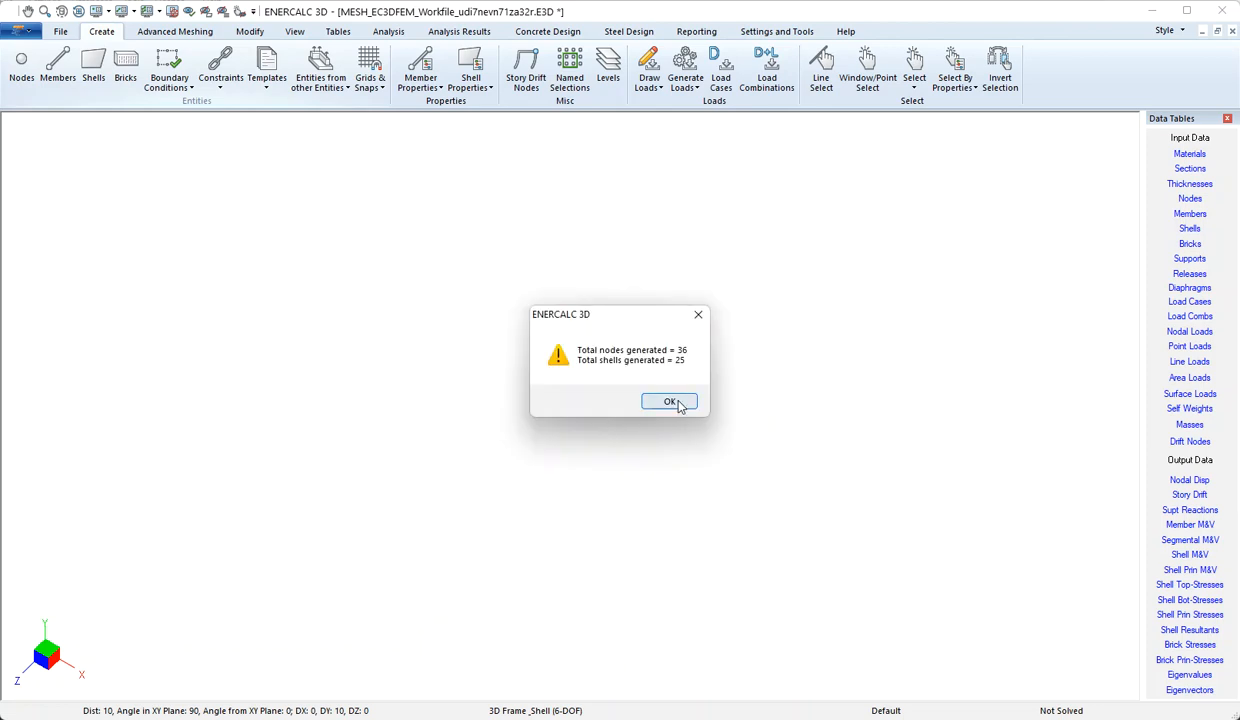
click(676, 402)
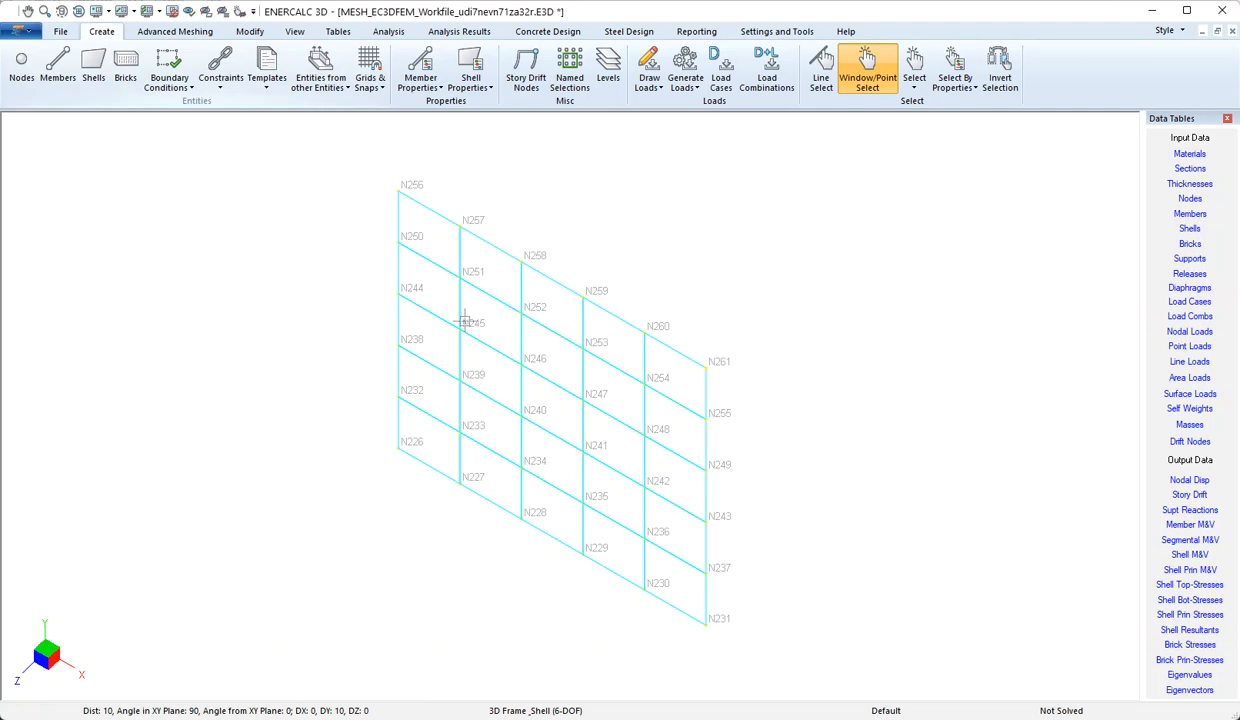
Generate a rectangular open-topped tank with 5@1 ft in the X, Y and Z directions, inserted at X 30 ft, Y 0, Z 0
scroll(420, 302, down, 3)
drag(787, 511, 762, 484)
middle_drag(797, 467, 286, 198)
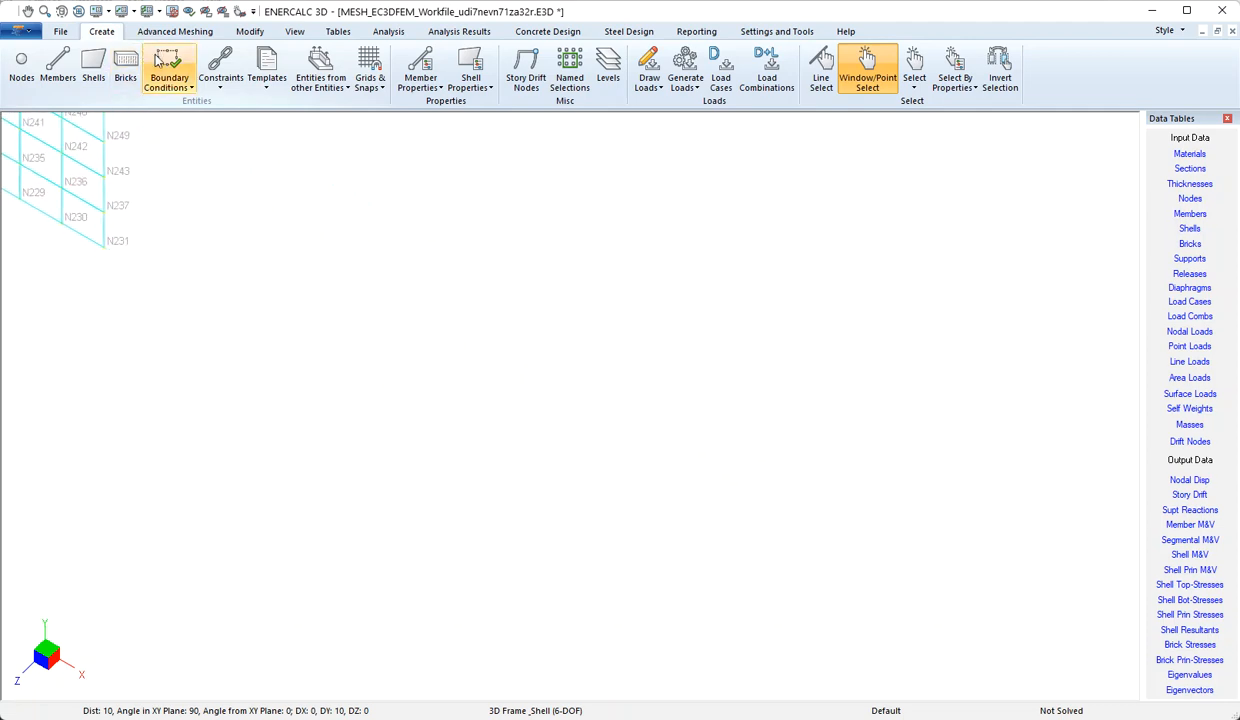
click(270, 78)
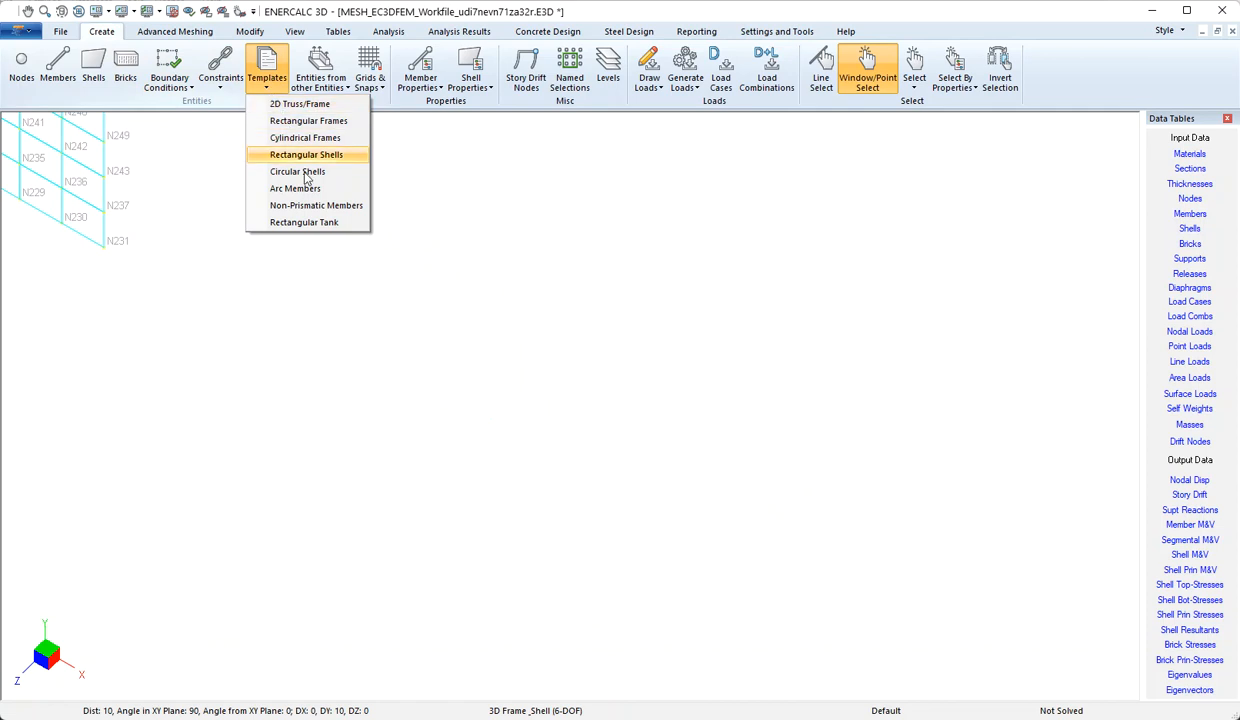
click(322, 223)
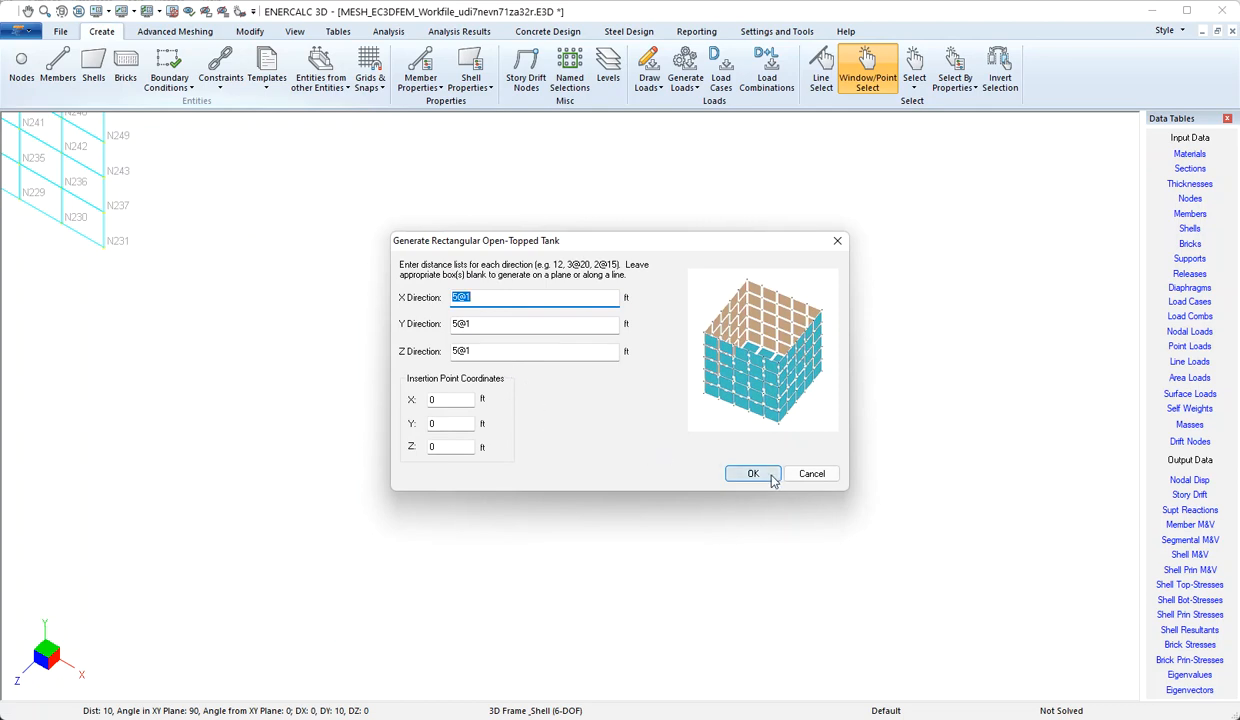
click(440, 400)
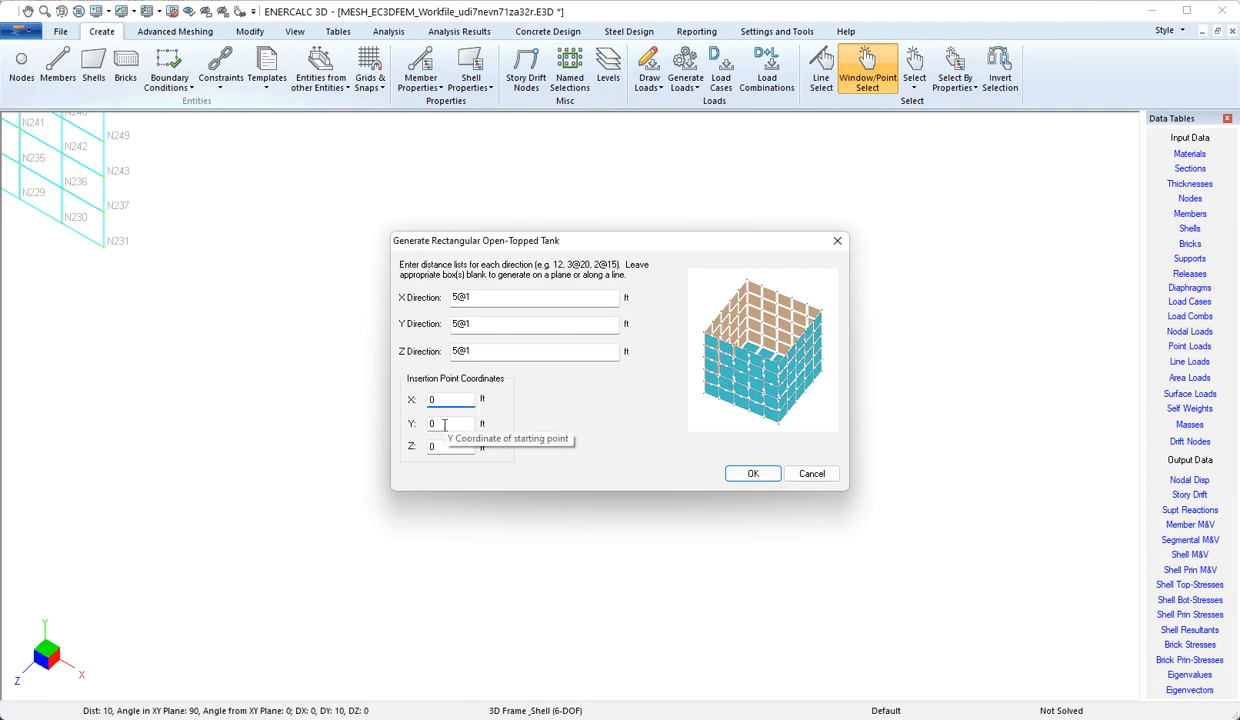
click(463, 425)
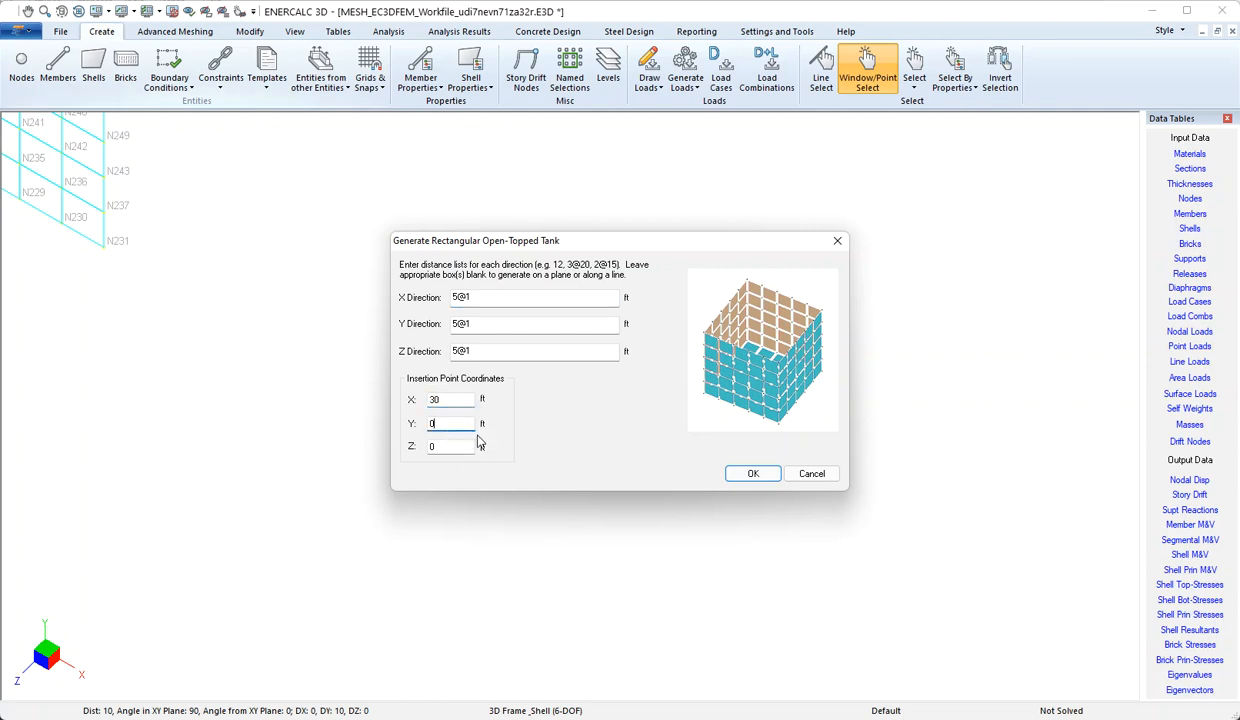
click(749, 474)
click(673, 400)
Display the generated tank as shaded shells with Quick Render
scroll(470, 404, down, 3)
middle_drag(735, 483, 297, 126)
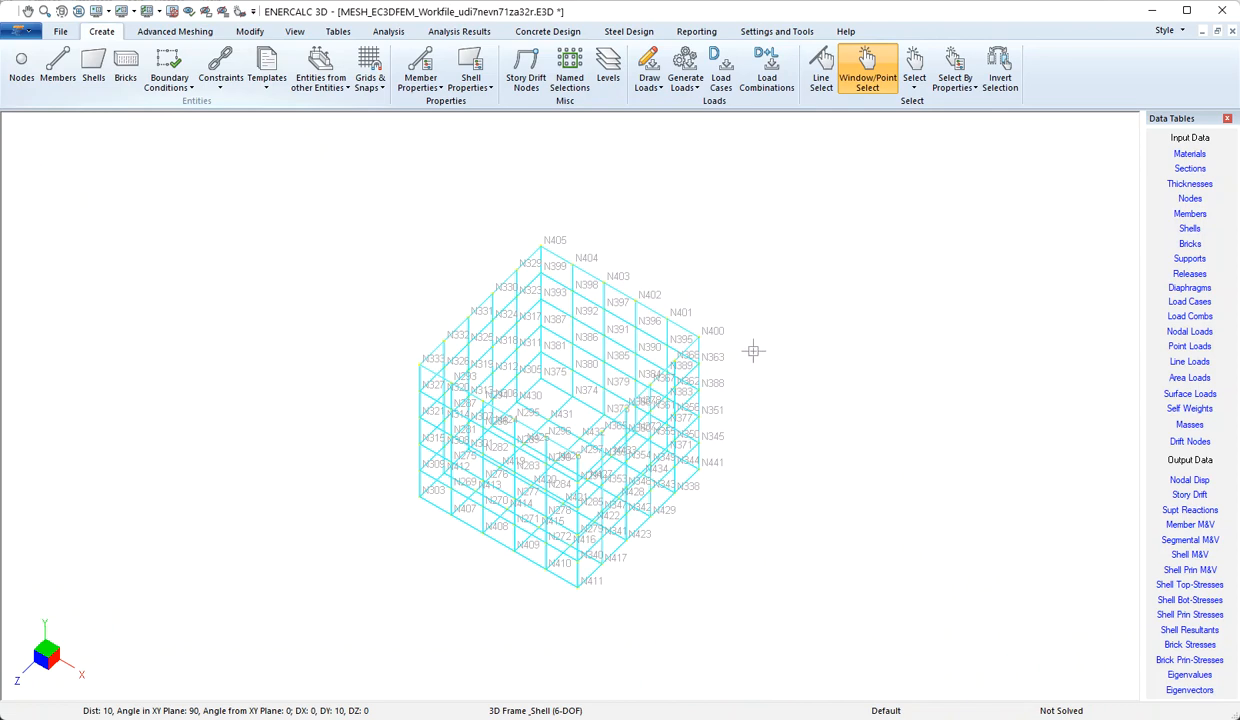
click(295, 32)
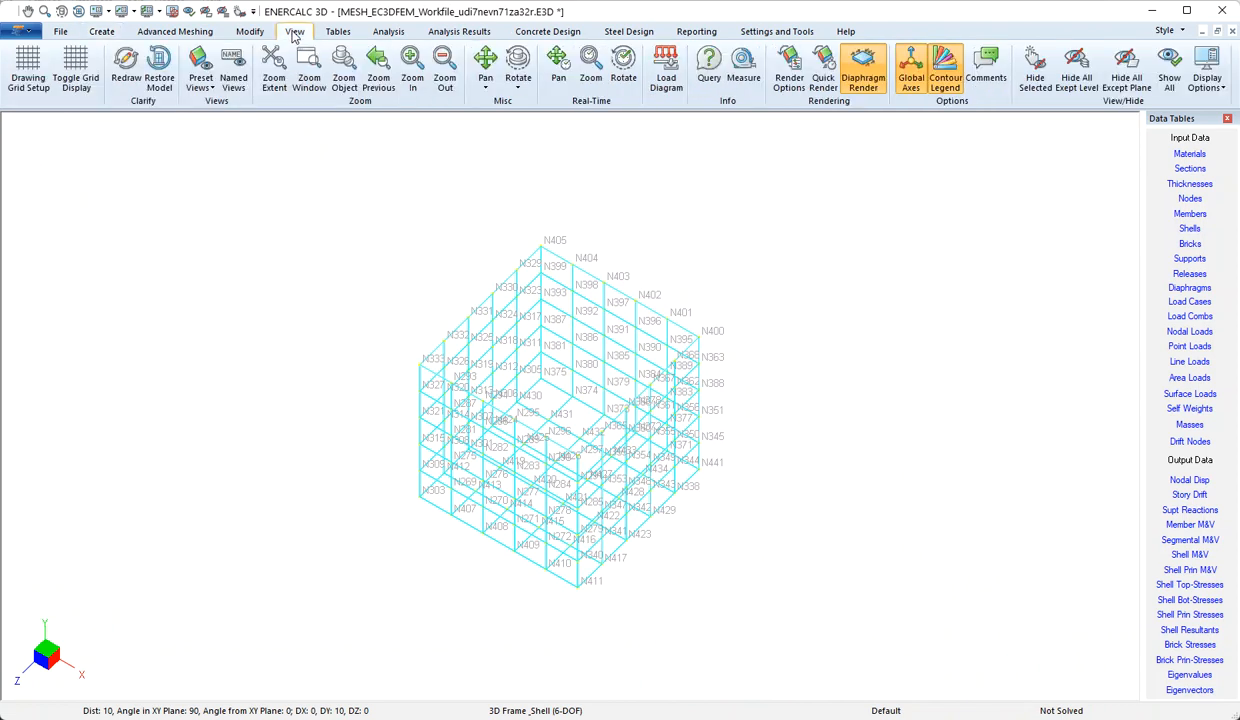
click(823, 70)
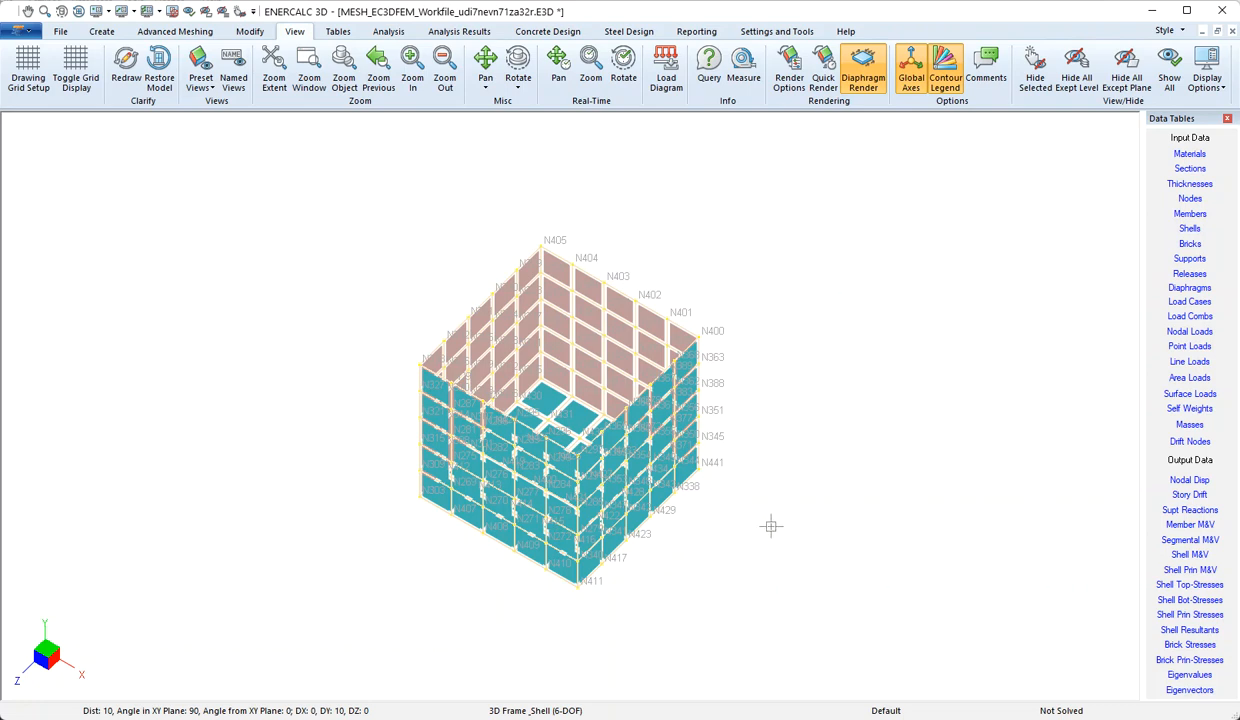
Array the single shell between nodes N211 and N214 in 5 steps of 0.5 ft along Z, merging nodes and elements
middle_drag(778, 507, 685, 458)
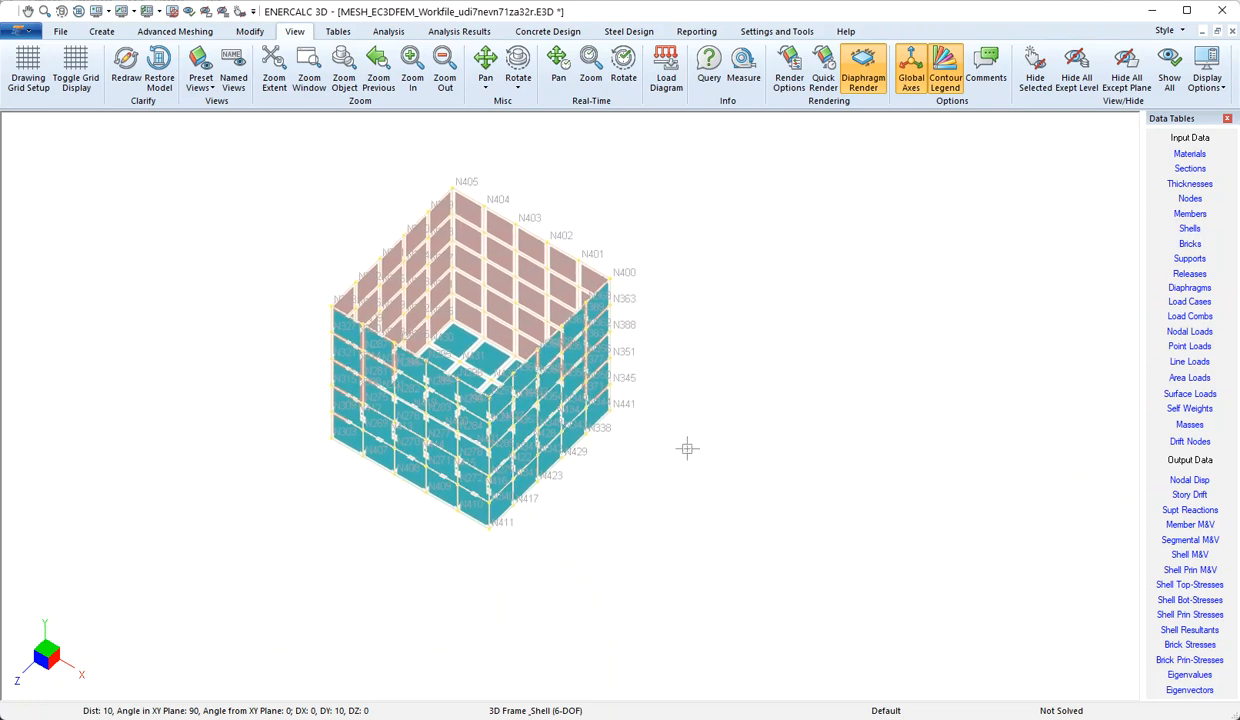
middle_drag(795, 455, 298, 179)
middle_drag(785, 525, 500, 313)
scroll(526, 335, up, 3)
middle_drag(877, 485, 778, 456)
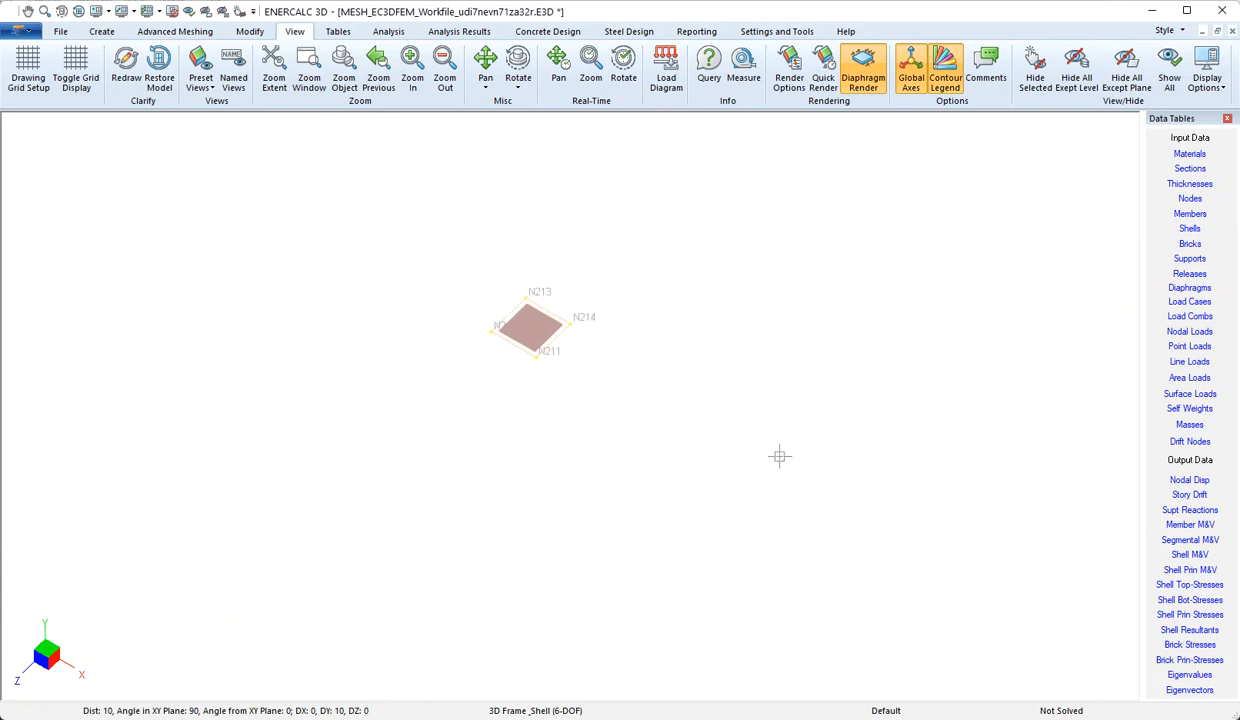
click(256, 34)
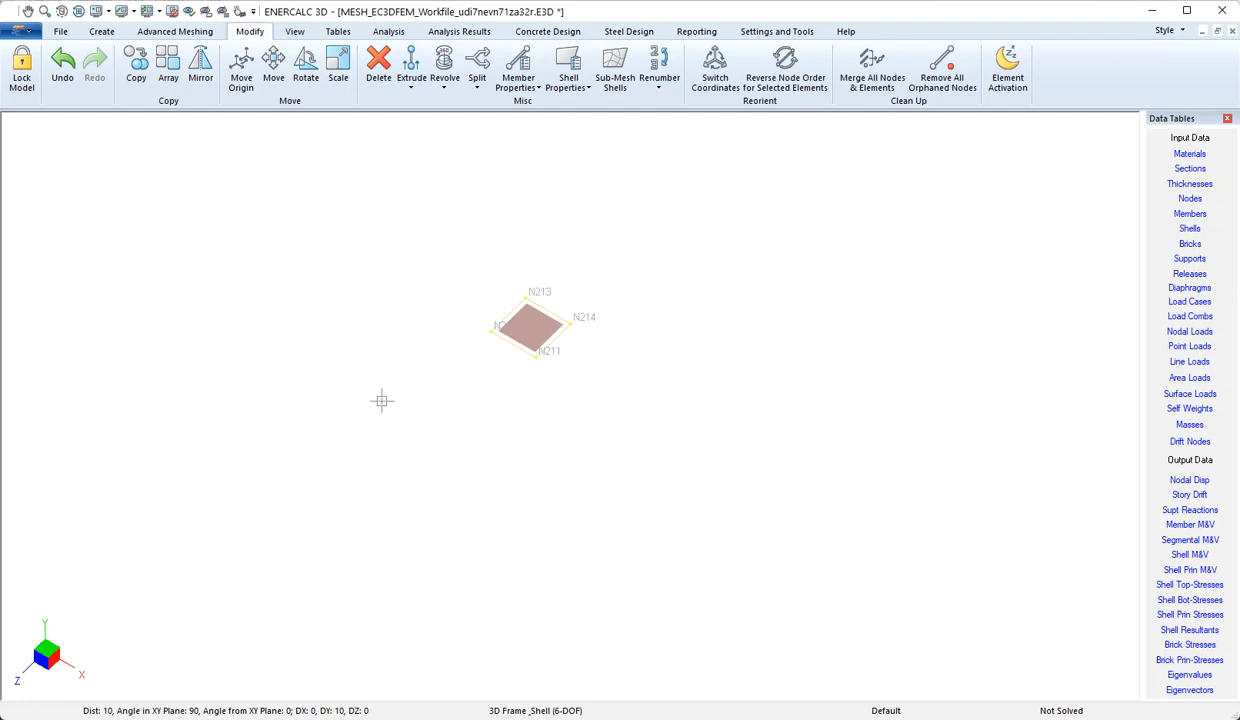
drag(401, 390, 629, 272)
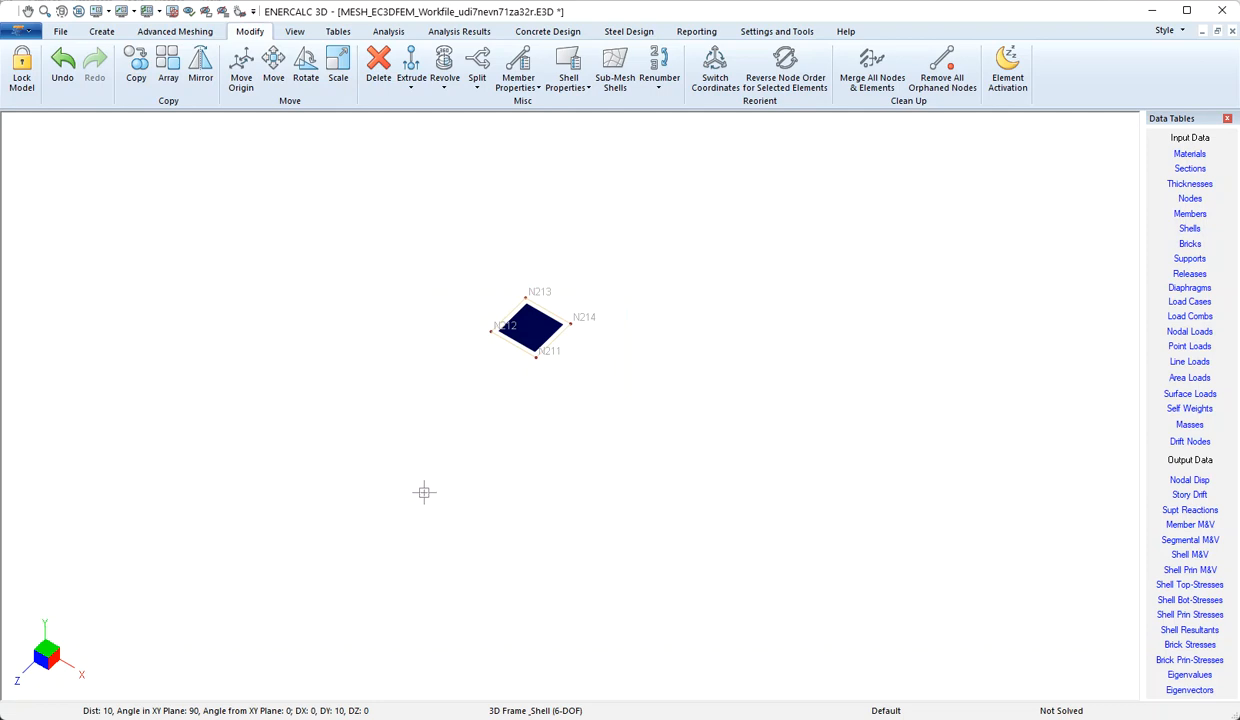
click(168, 70)
drag(604, 266, 261, 224)
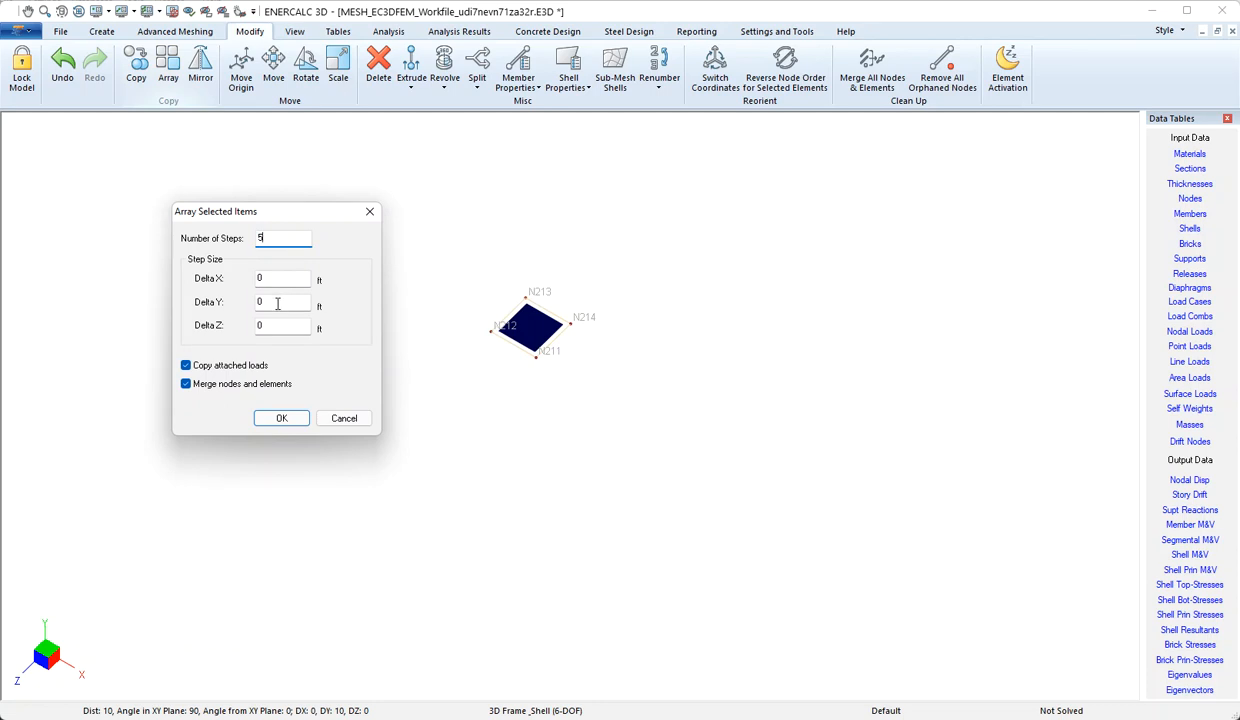
click(280, 327)
text(.5)
click(286, 303)
click(283, 419)
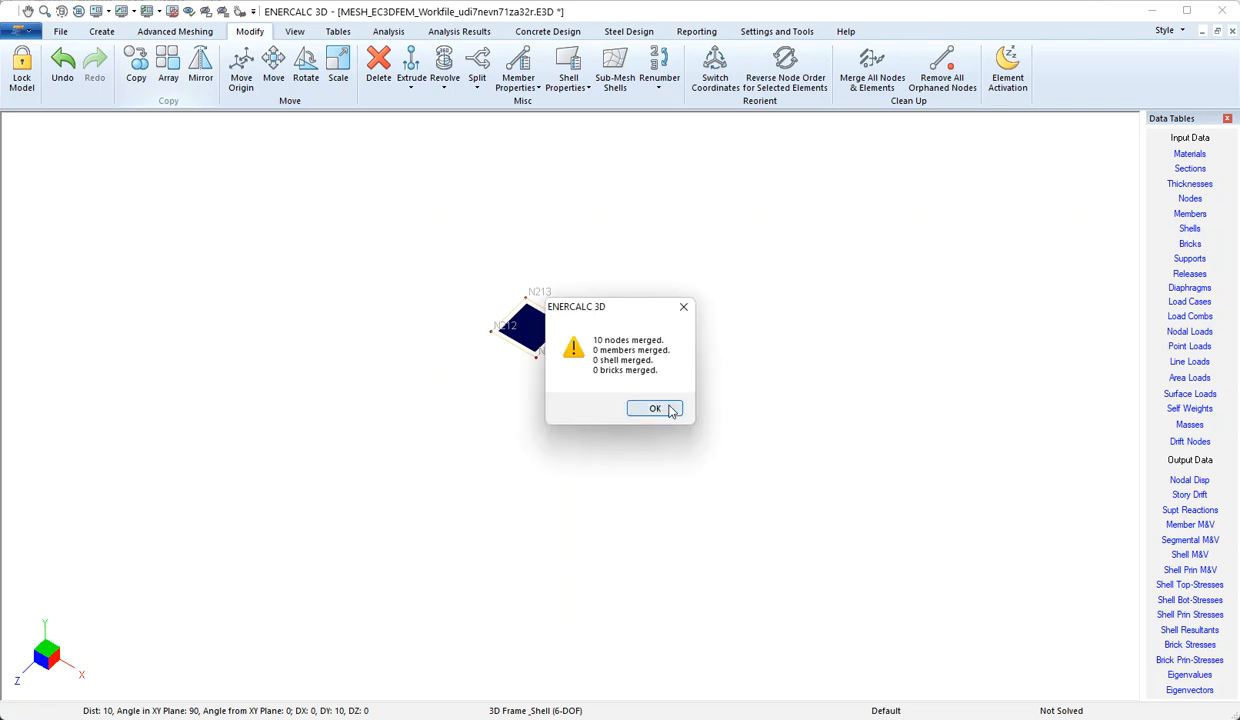
click(662, 409)
Revolve the vertical member between N215 and N216 into shells about global Y with 36 segments from 0 to 360 degrees, deleting the original member
middle_drag(645, 414, 631, 338)
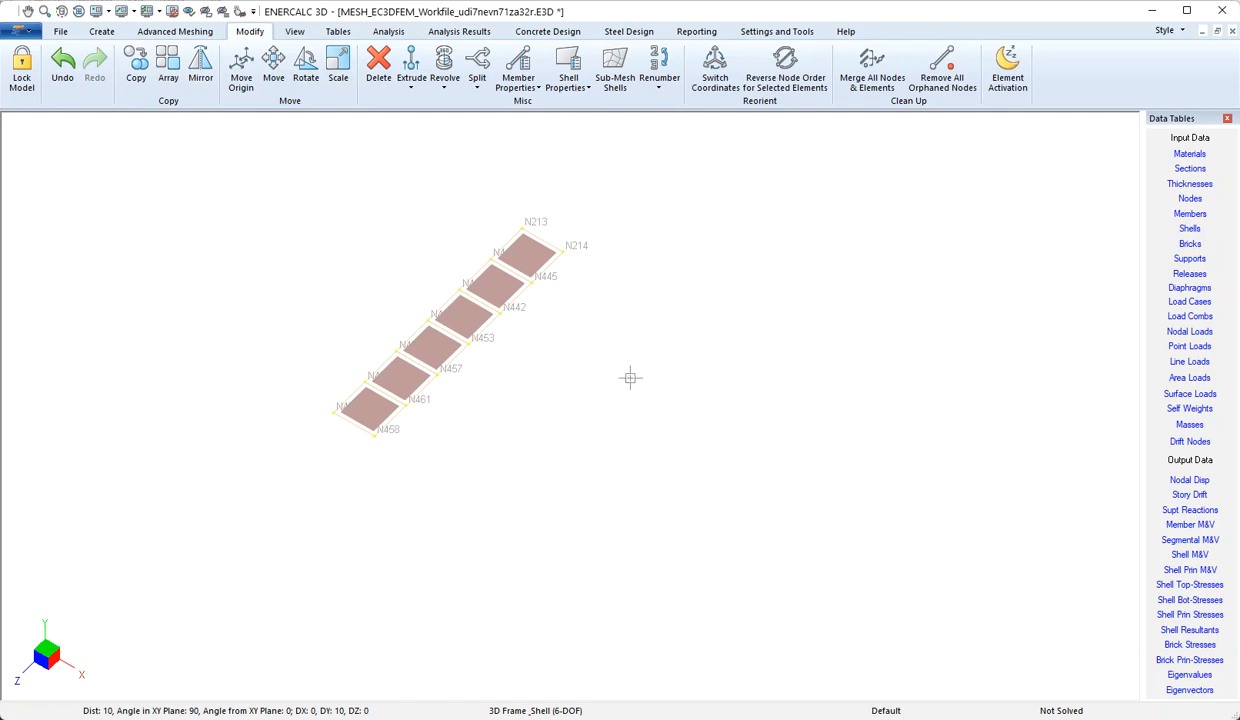
scroll(461, 340, down, 2)
scroll(675, 452, down, 2)
middle_drag(745, 473, 509, 372)
scroll(491, 369, down, 1)
scroll(482, 366, down, 3)
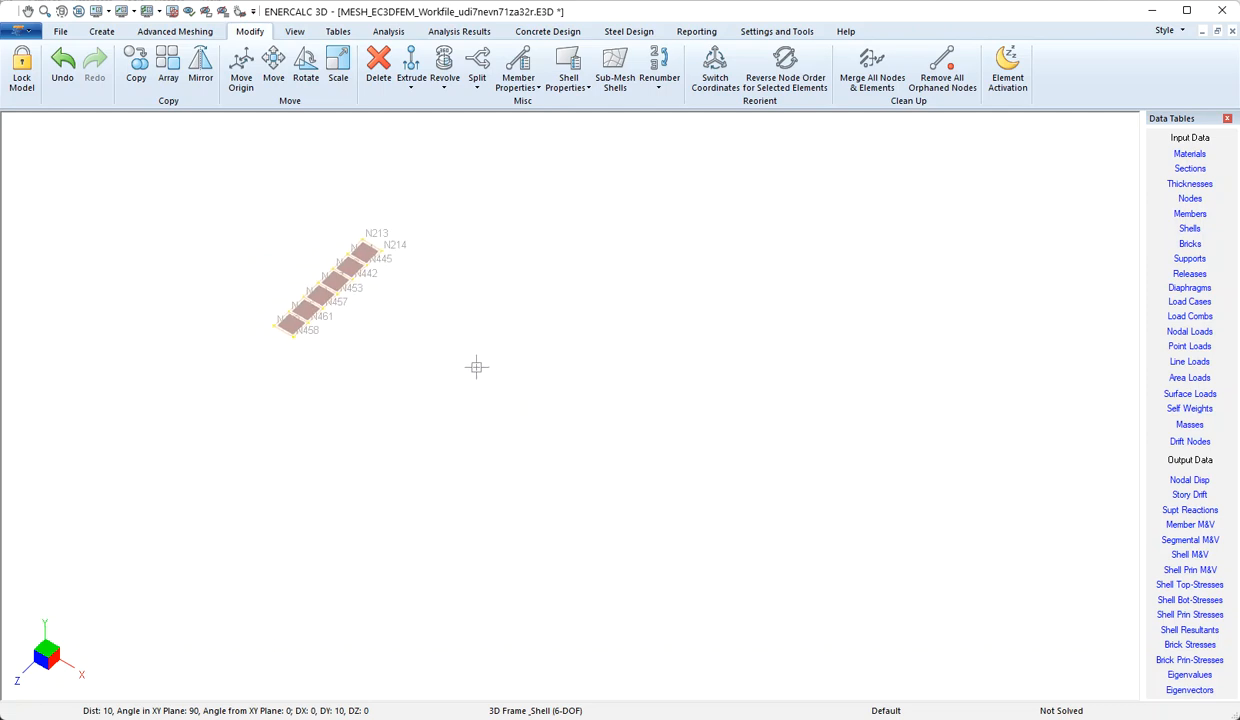
middle_drag(772, 507, 279, 271)
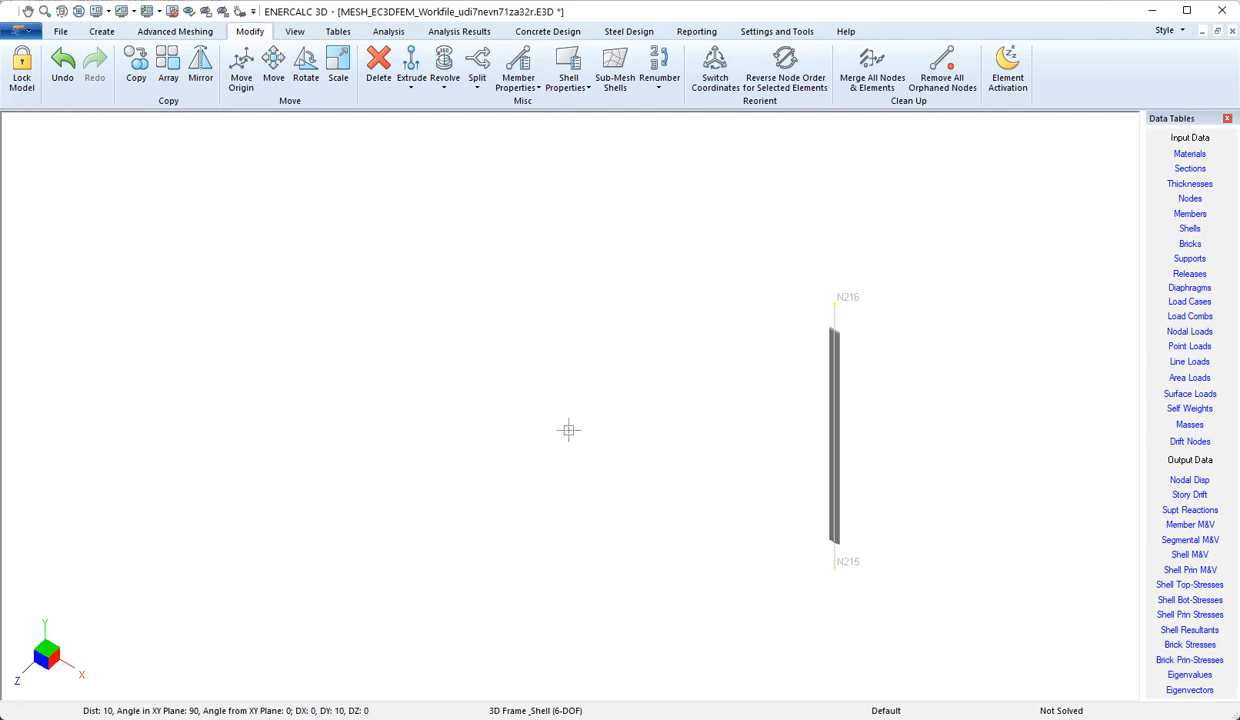
middle_drag(938, 516, 730, 453)
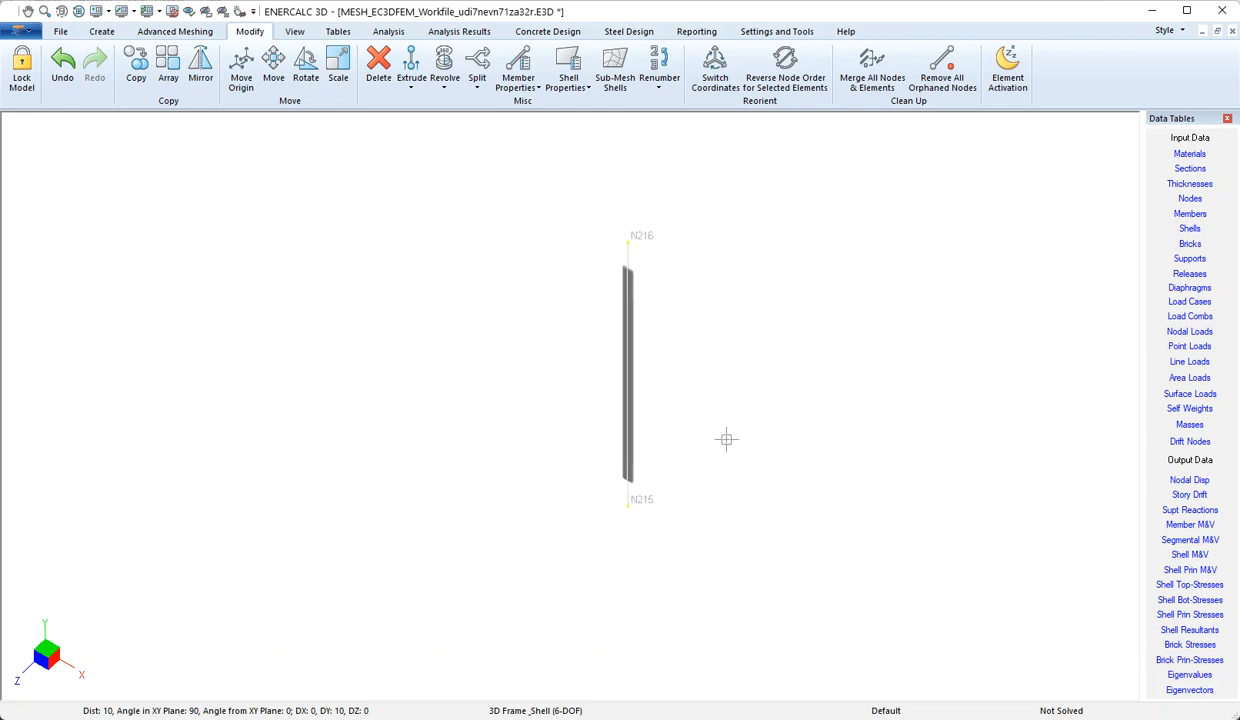
drag(660, 325, 555, 386)
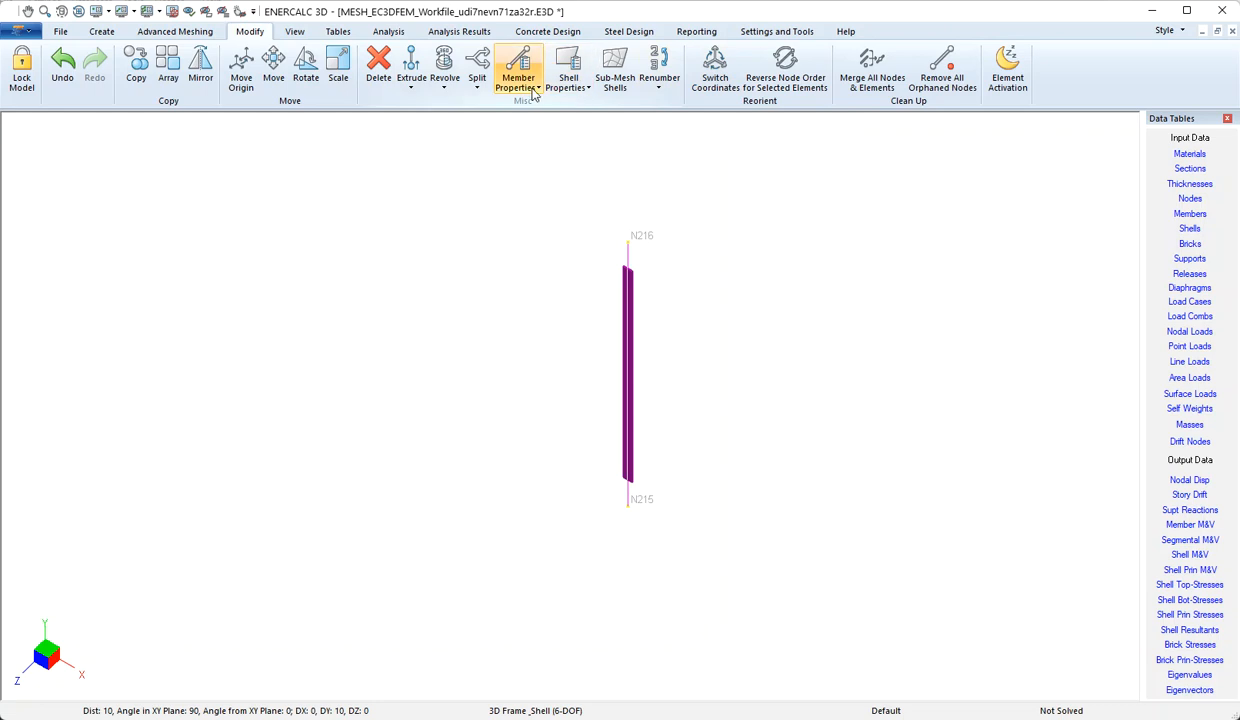
click(447, 86)
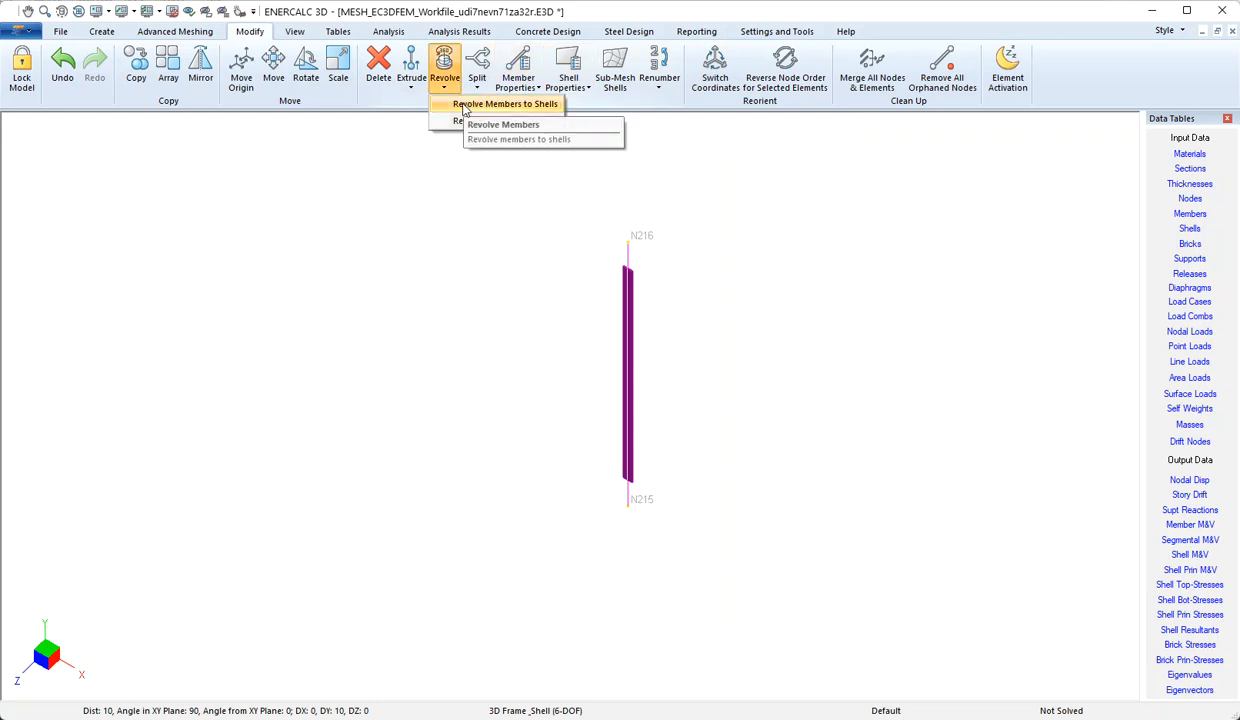
click(464, 106)
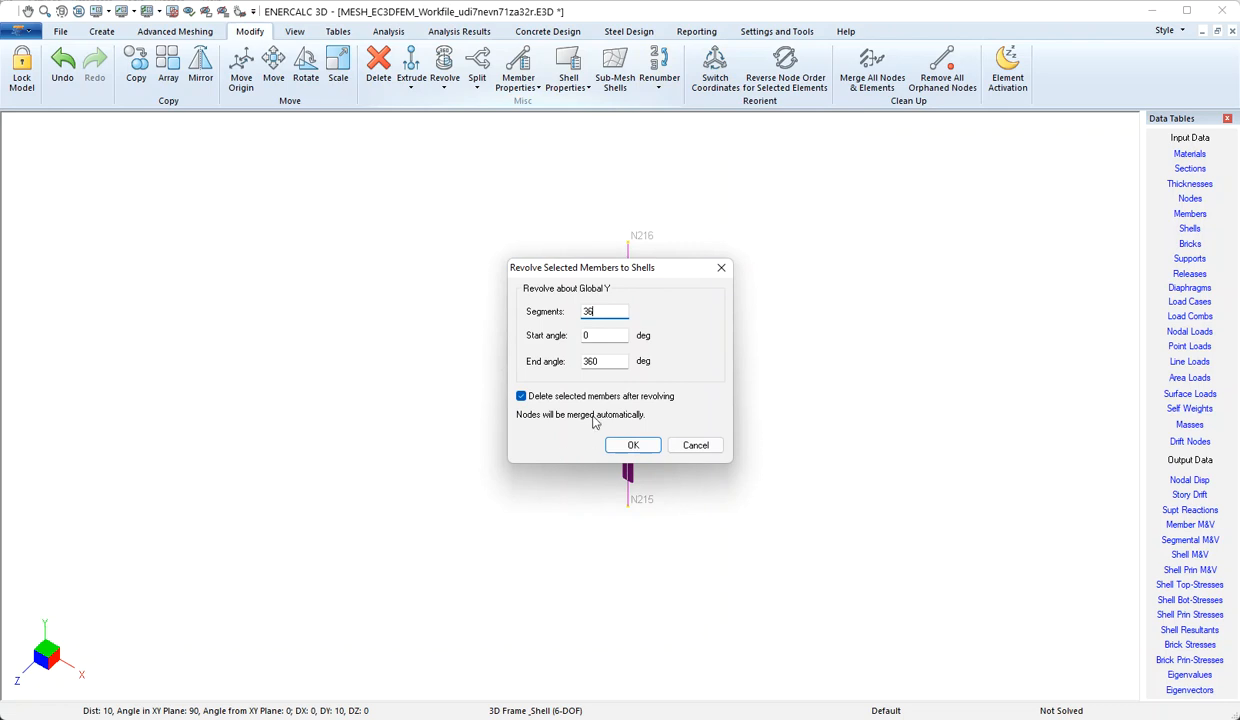
key(Tab)
key(Tab)
click(640, 449)
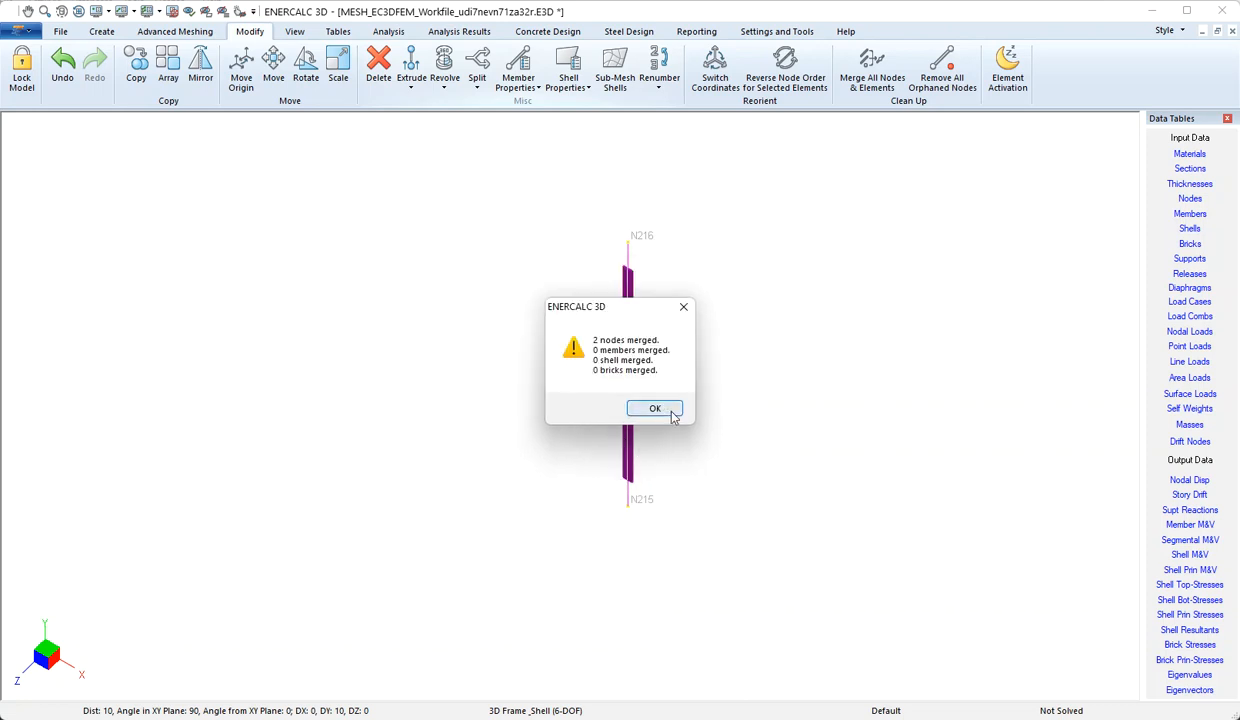
click(664, 408)
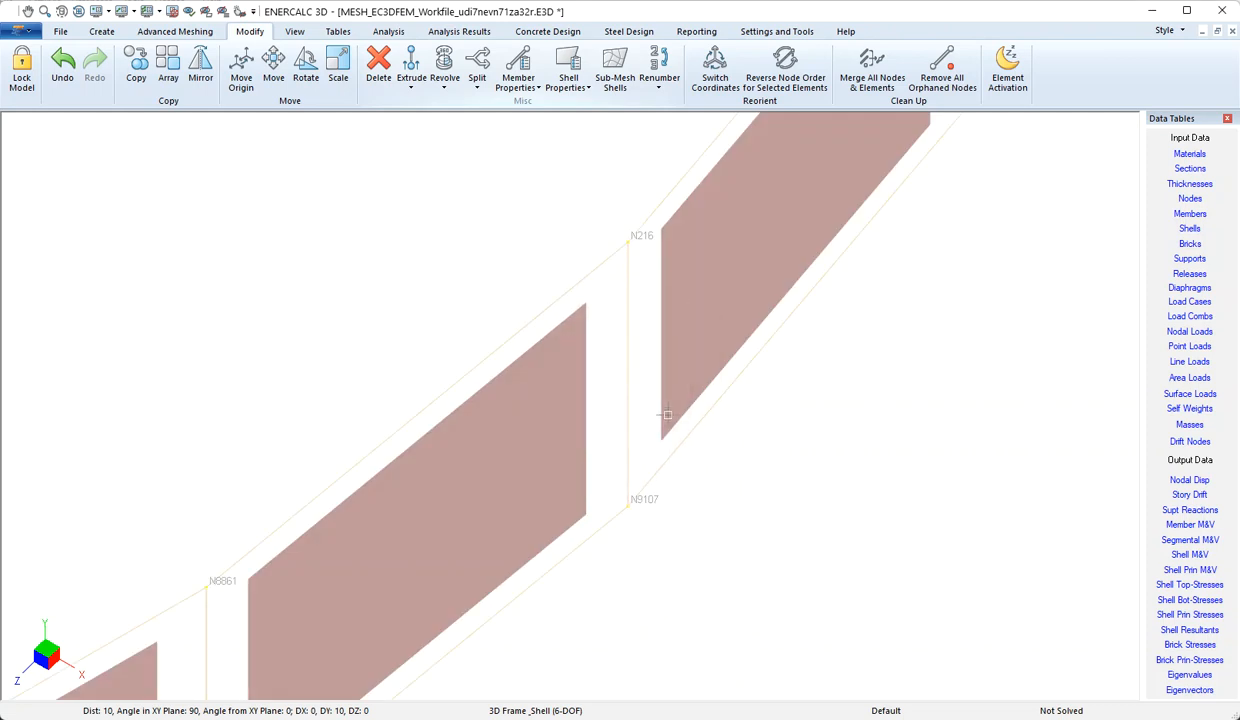
Examine the full ring of shells produced by revolving the member
scroll(664, 424, down, 6)
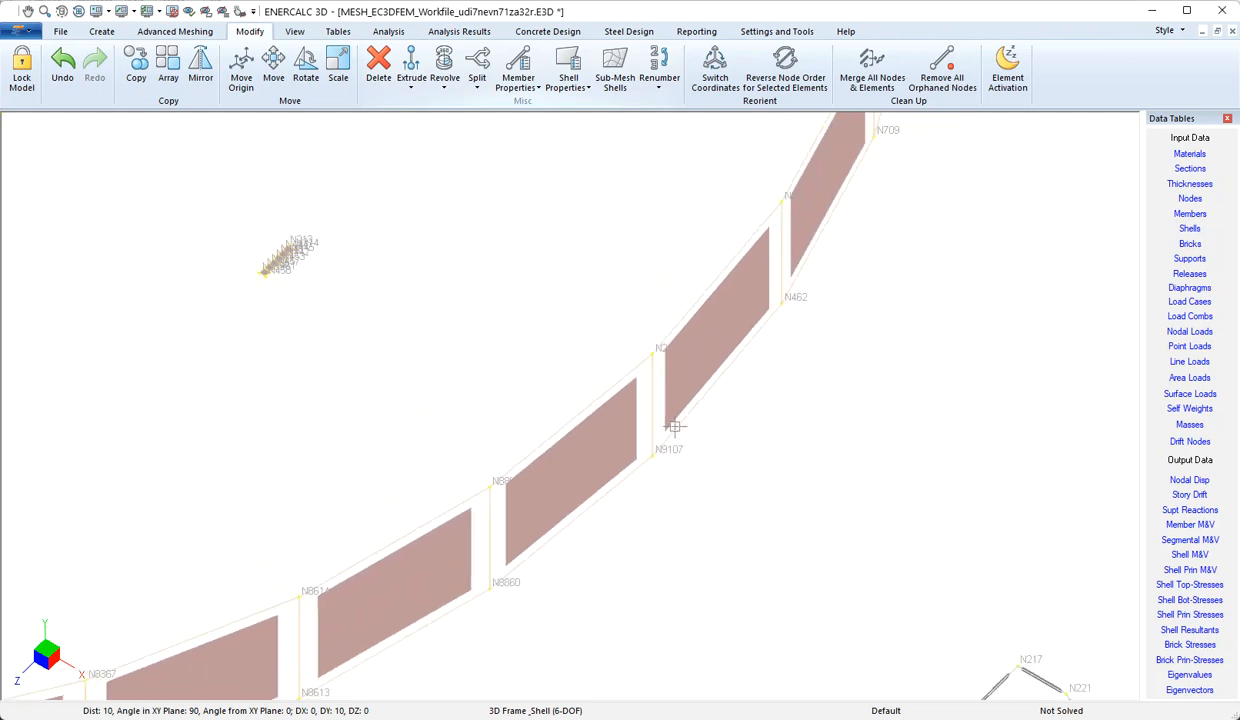
scroll(677, 426, down, 4)
middle_drag(531, 368, 659, 507)
scroll(660, 507, down, 3)
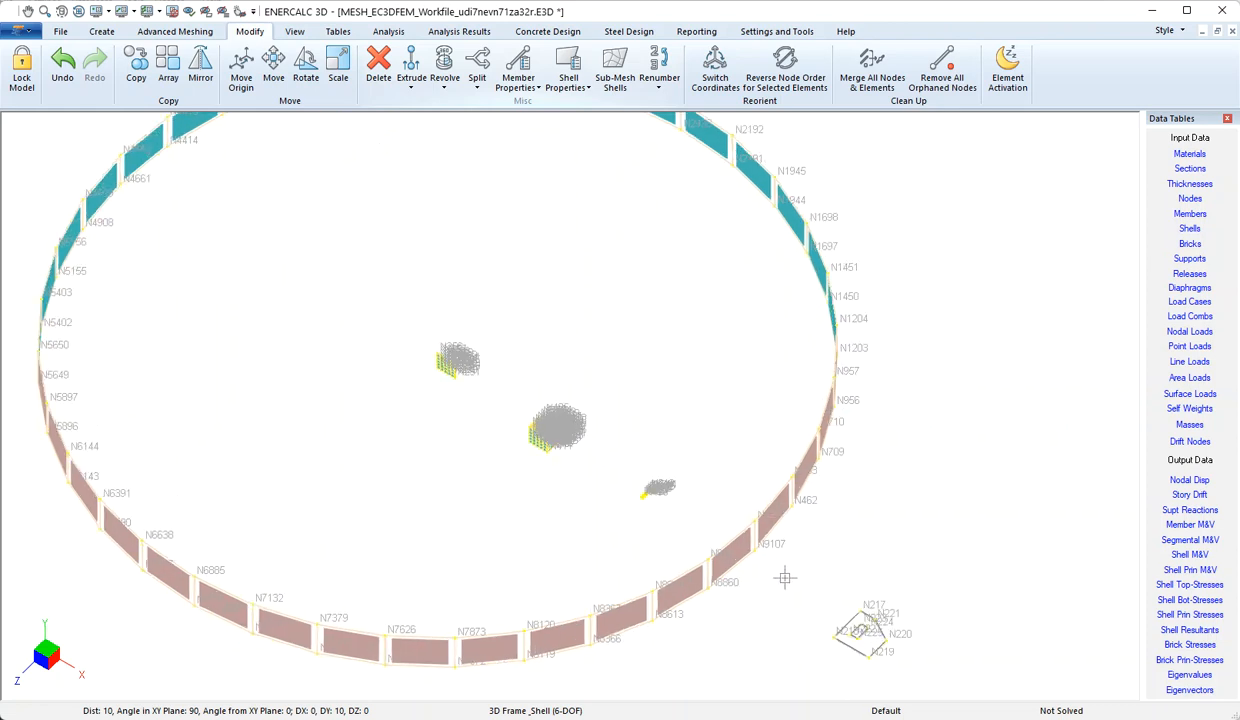
scroll(786, 576, up, 5)
scroll(725, 576, up, 4)
middle_drag(803, 556, 604, 430)
scroll(580, 438, up, 2)
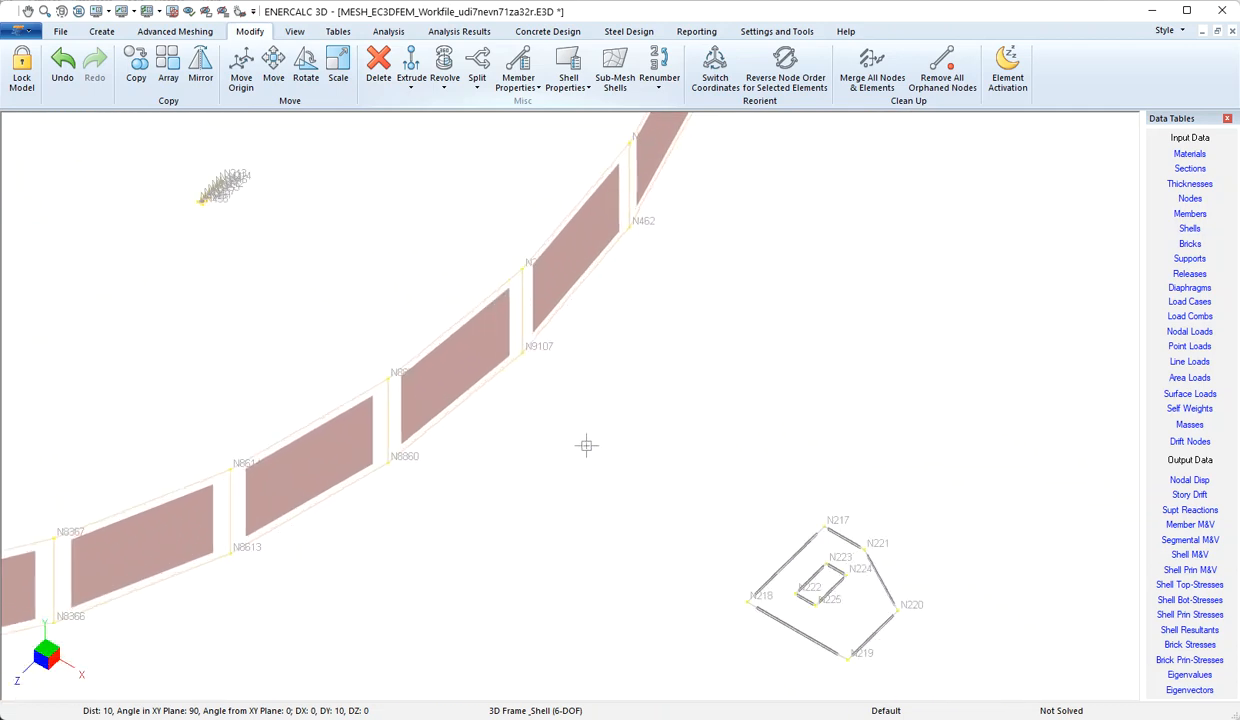
Sub-mesh the ring shell between nodes N8860 and N9107 into 10 by 16 segments, merging nodes and elements
scroll(577, 447, up, 2)
scroll(566, 438, up, 1)
middle_drag(554, 429, 657, 567)
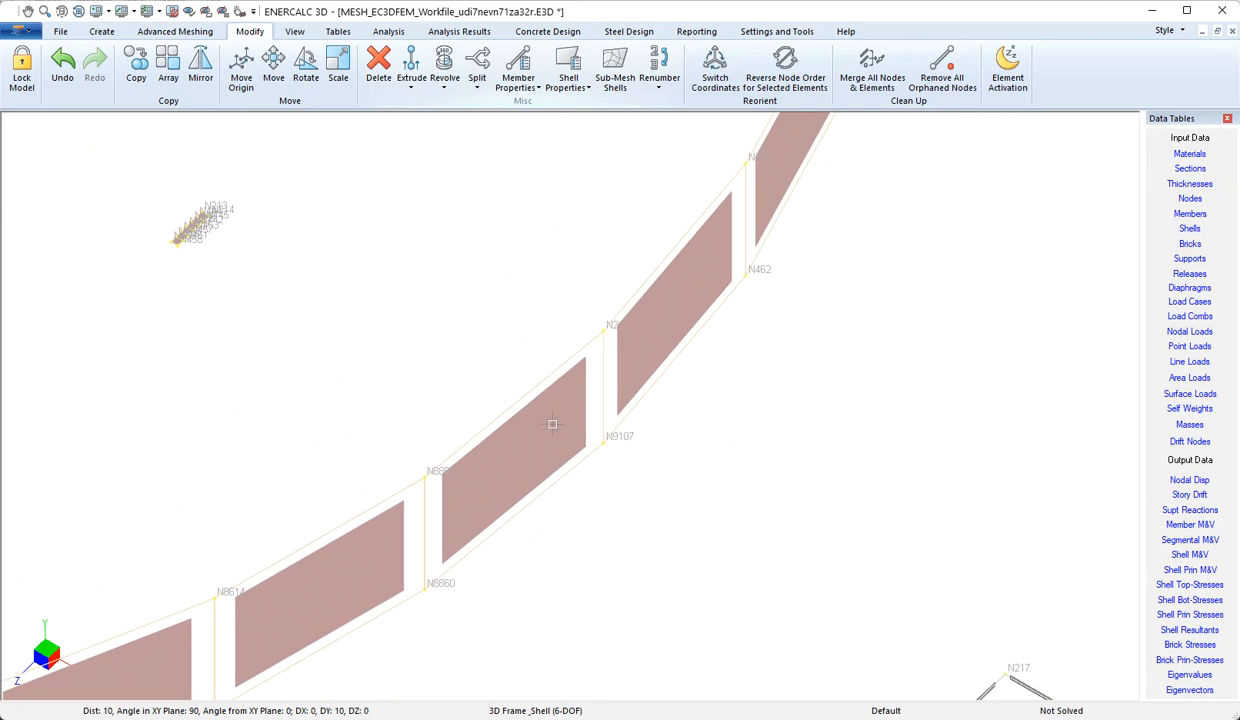
scroll(553, 424, up, 2)
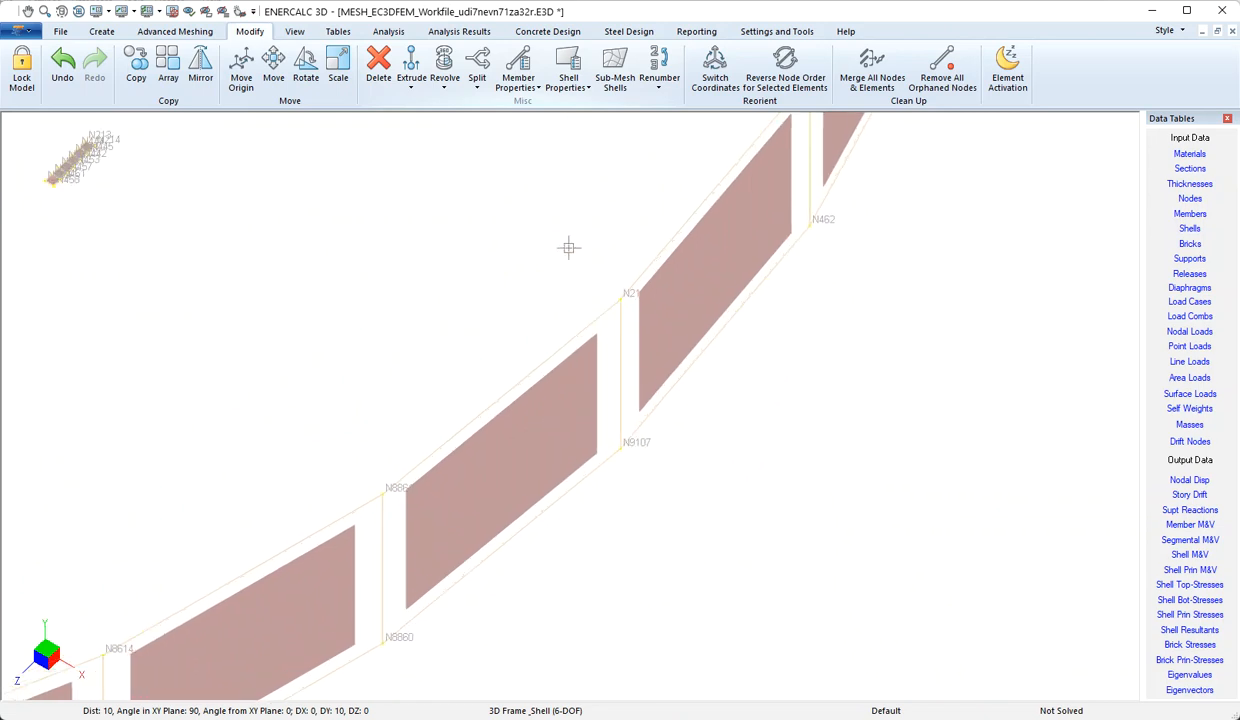
click(541, 450)
scroll(548, 468, up, 3)
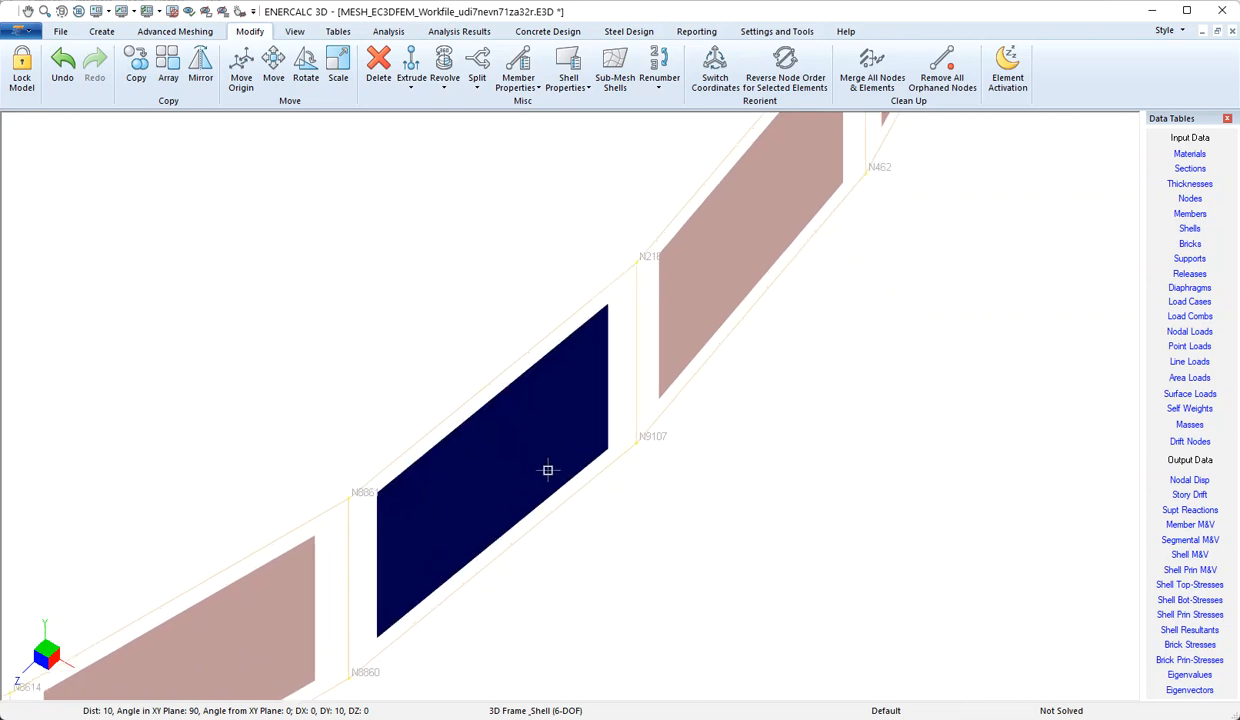
click(616, 80)
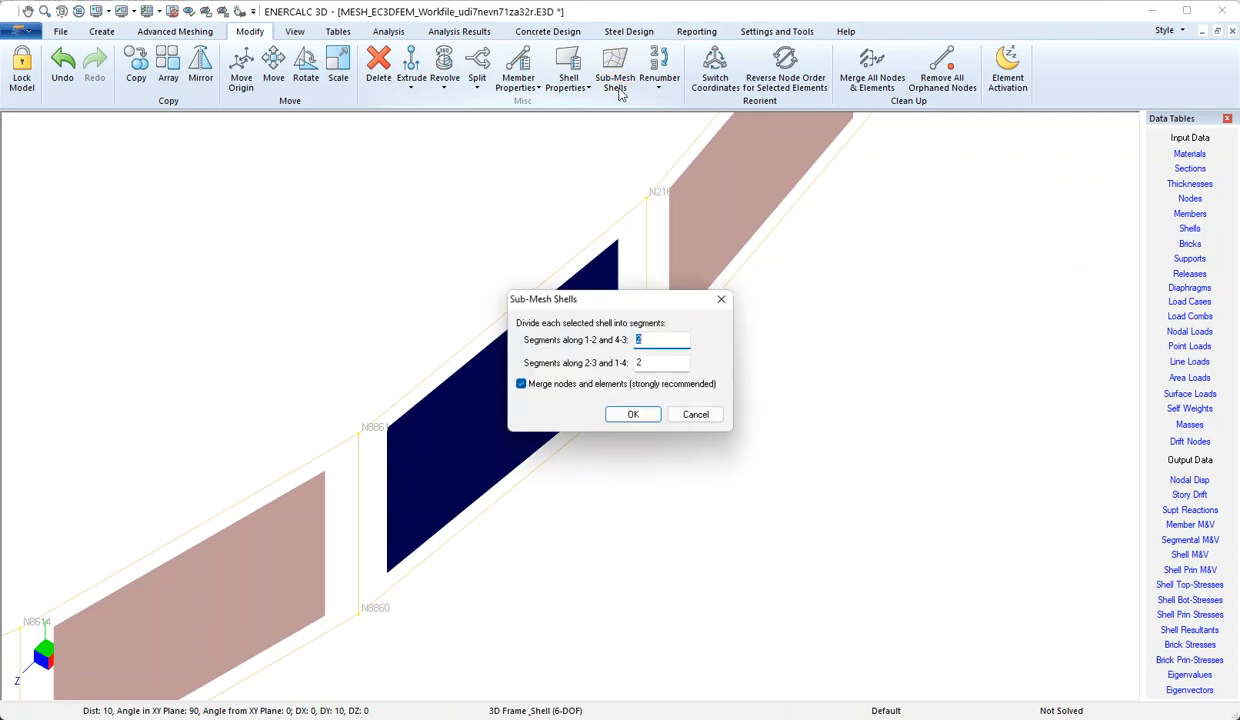
double_click(648, 364)
click(634, 413)
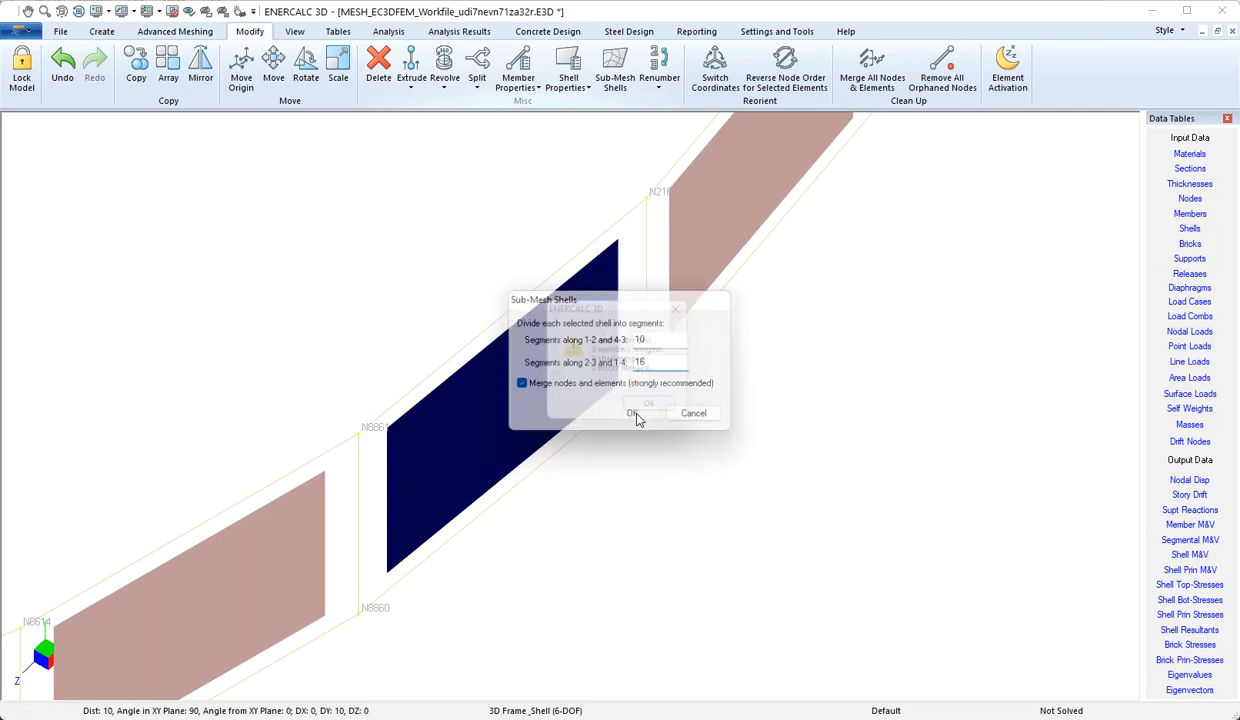
click(652, 409)
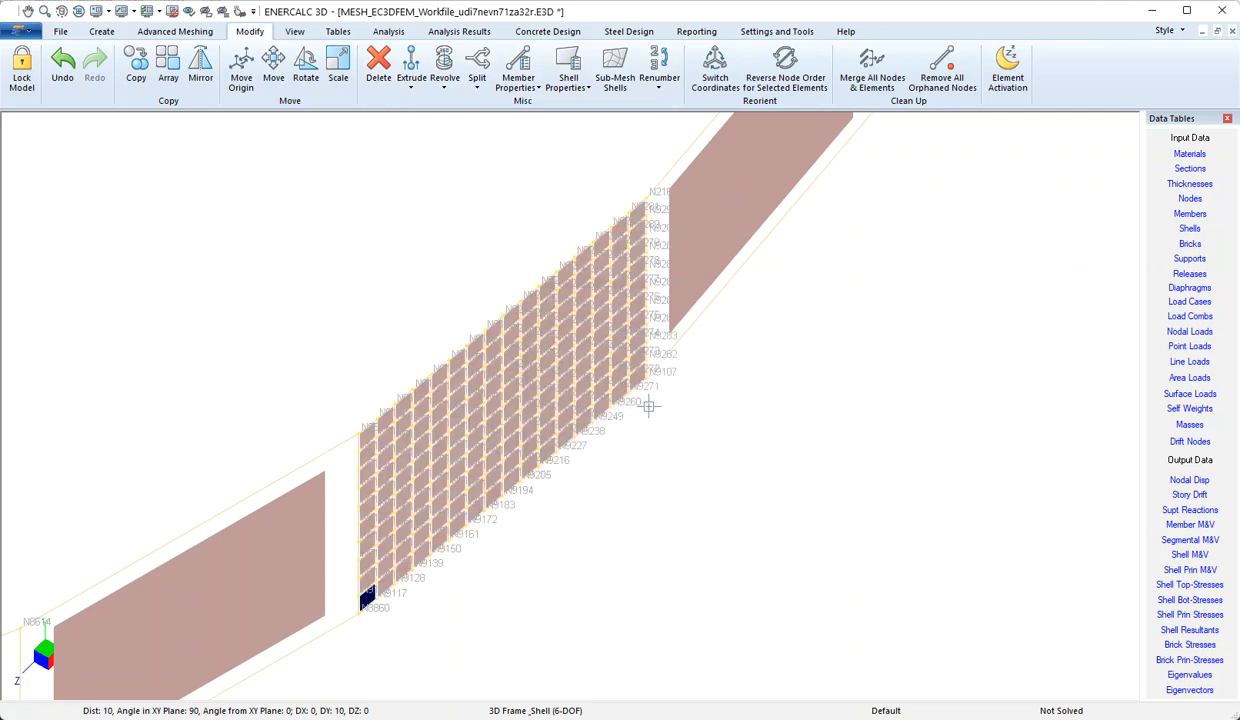
Show the five-sided member outline N217–N221 and its inner rectangle as plain lines by turning off Quick Render
middle_drag(688, 501, 668, 480)
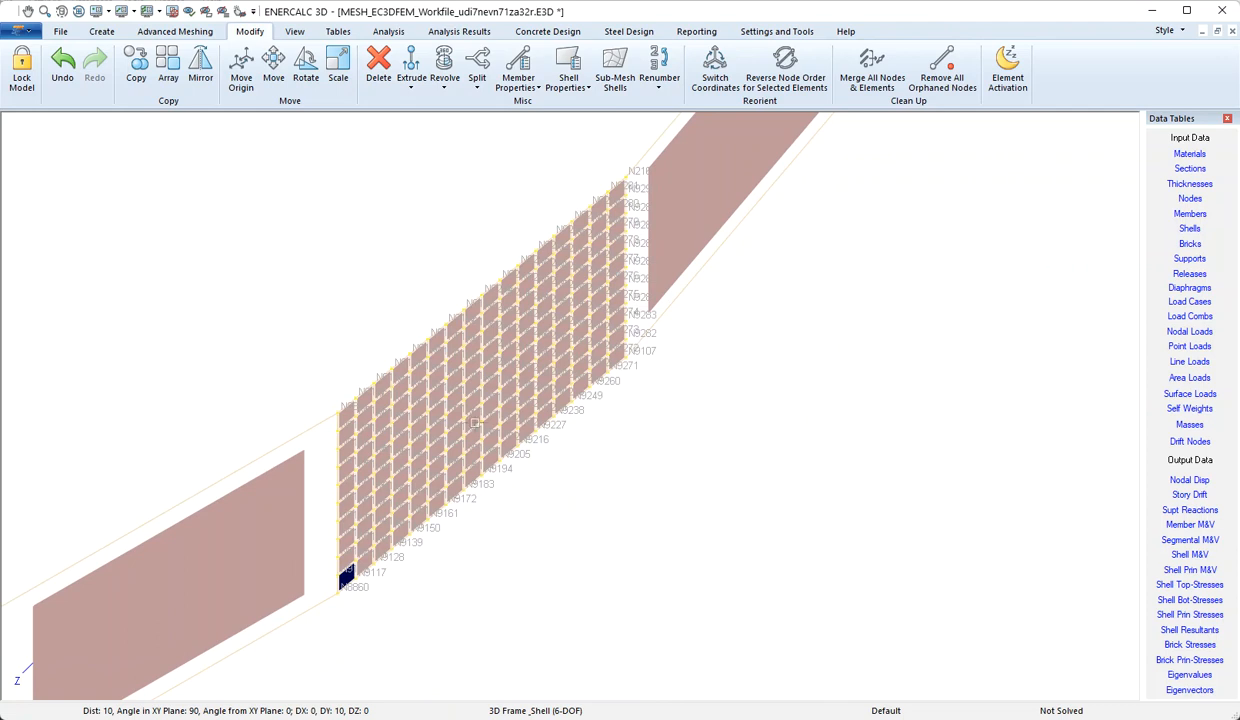
scroll(335, 390, down, 5)
middle_drag(539, 479, 344, 269)
middle_drag(462, 404, 376, 349)
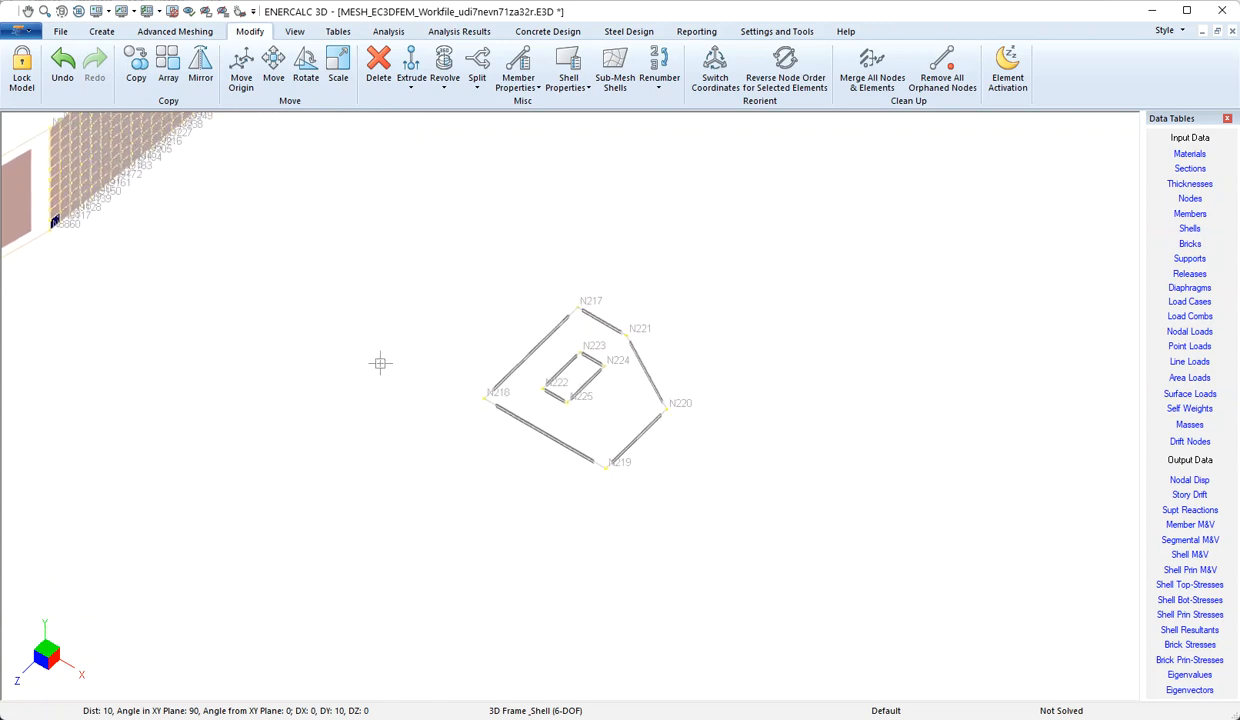
click(190, 32)
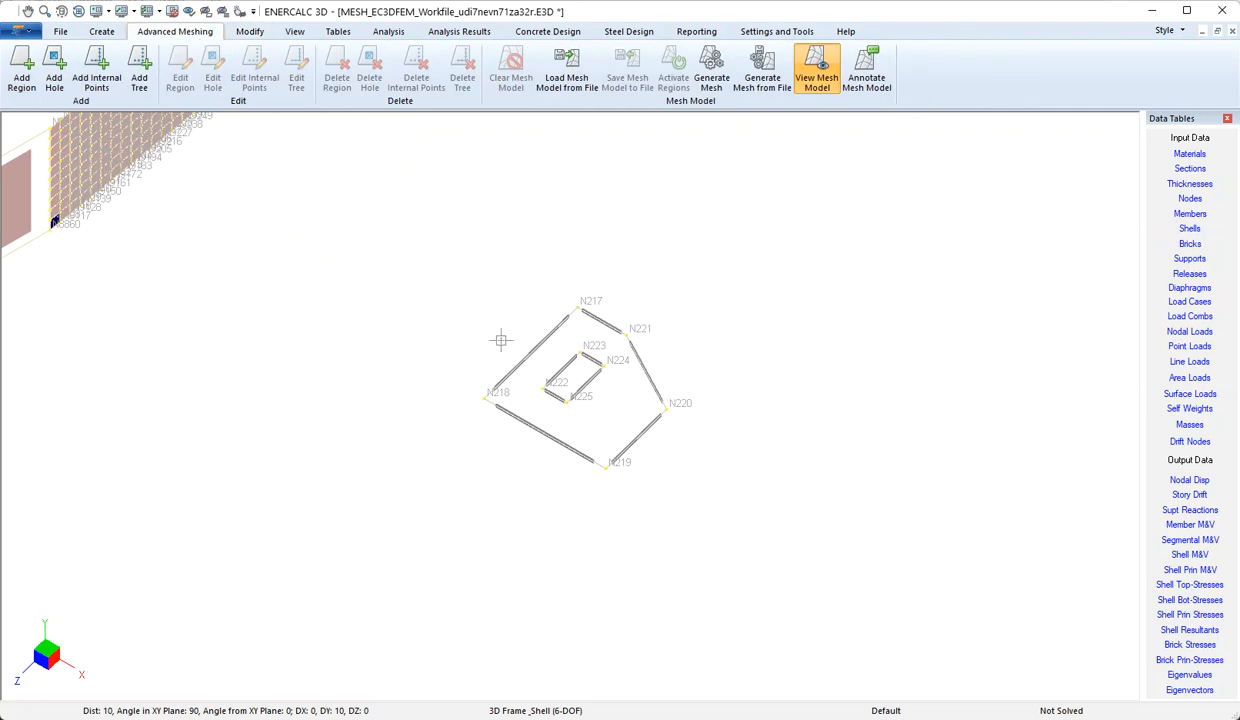
scroll(492, 342, up, 3)
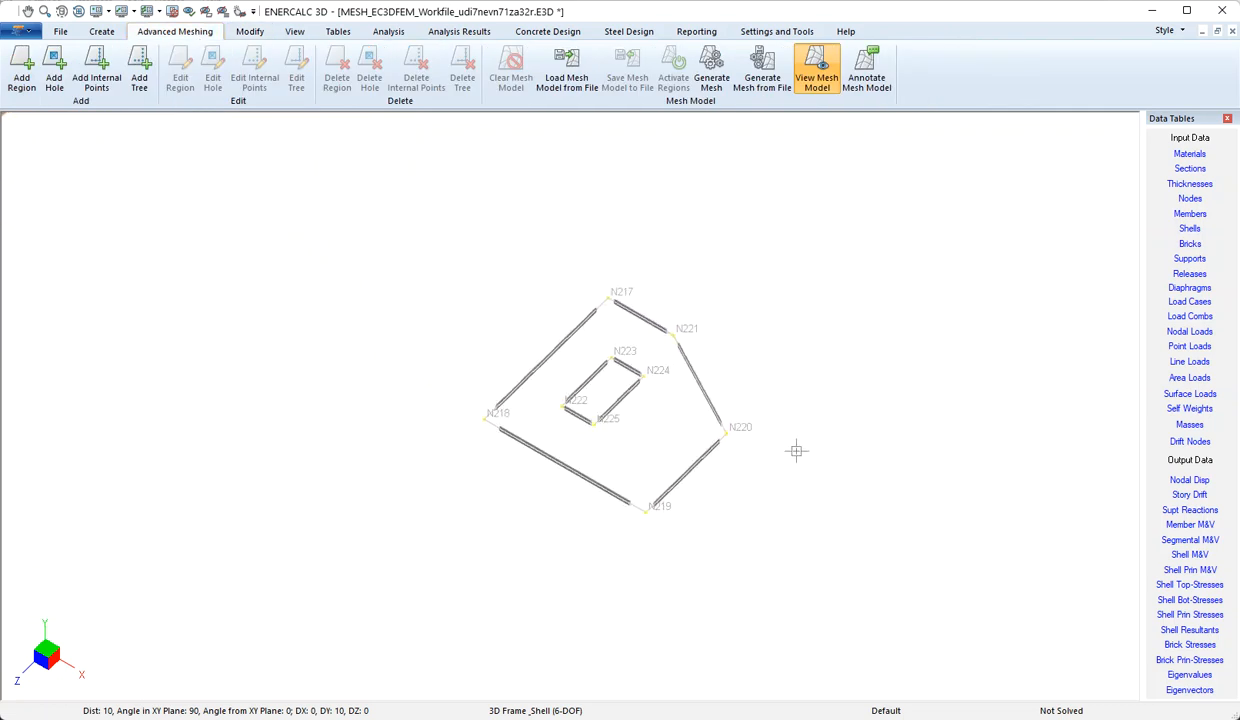
scroll(775, 445, up, 2)
scroll(778, 498, up, 1)
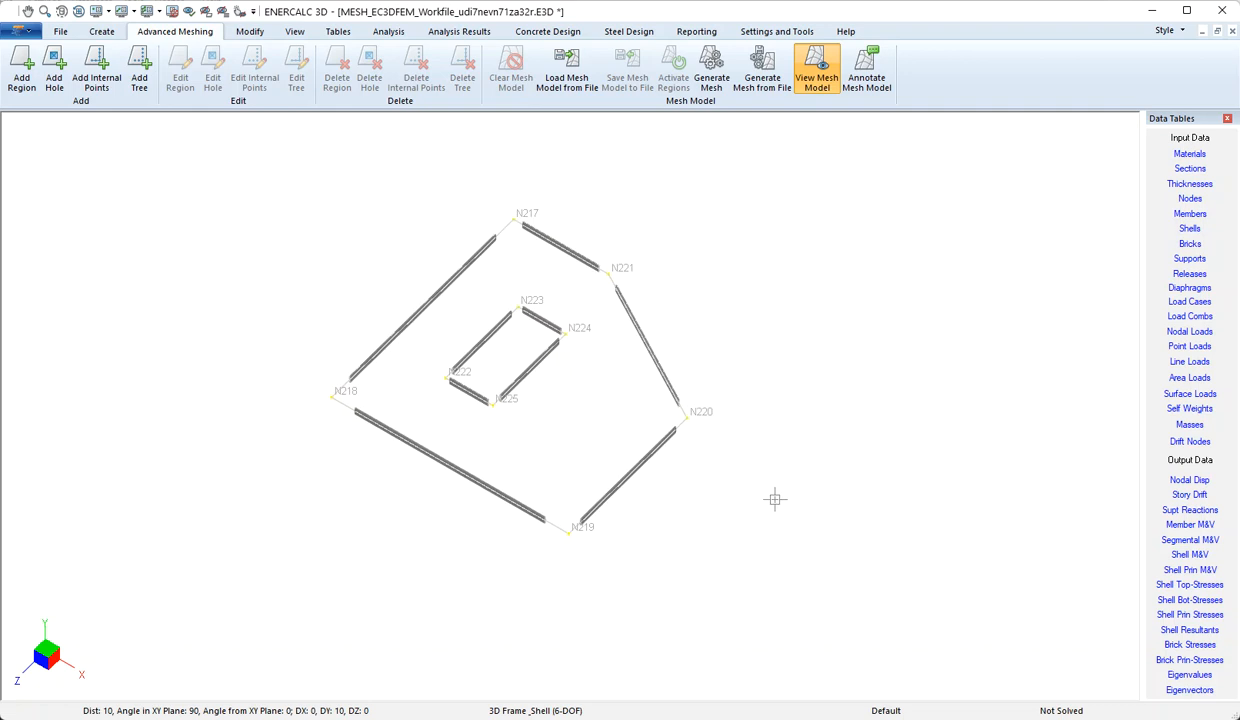
middle_drag(764, 410, 748, 460)
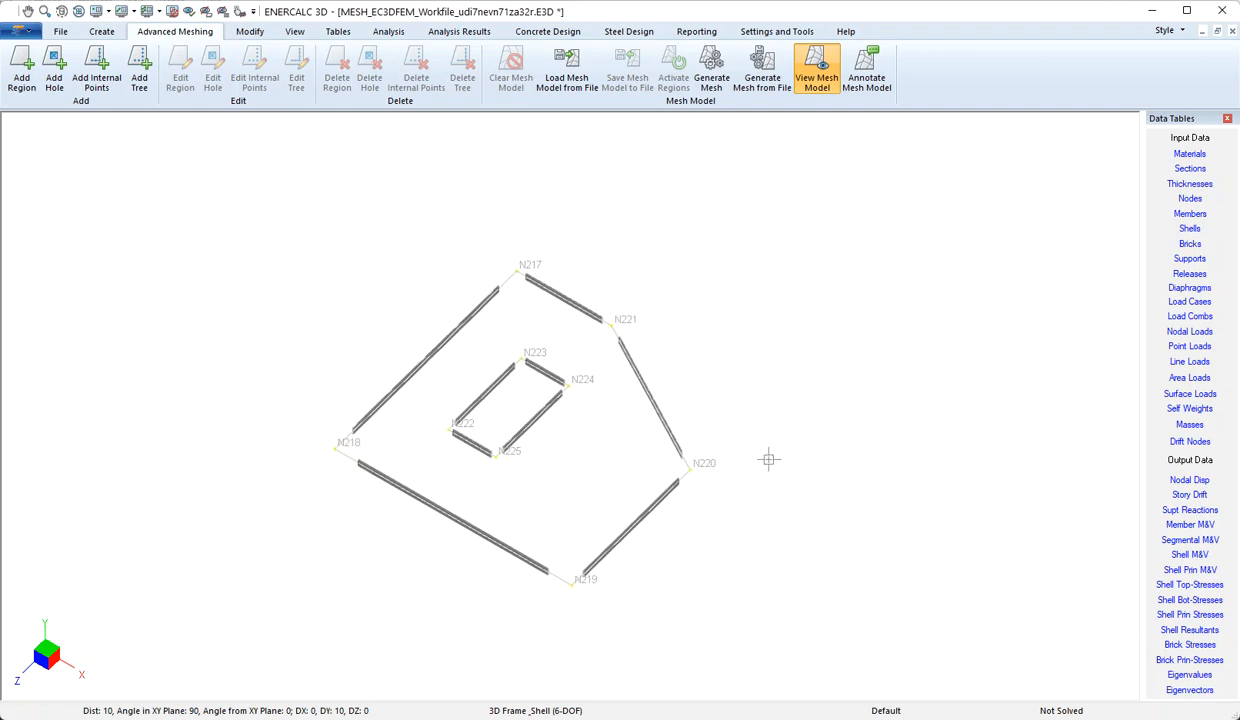
scroll(757, 427, up, 1)
scroll(757, 427, up, 1)
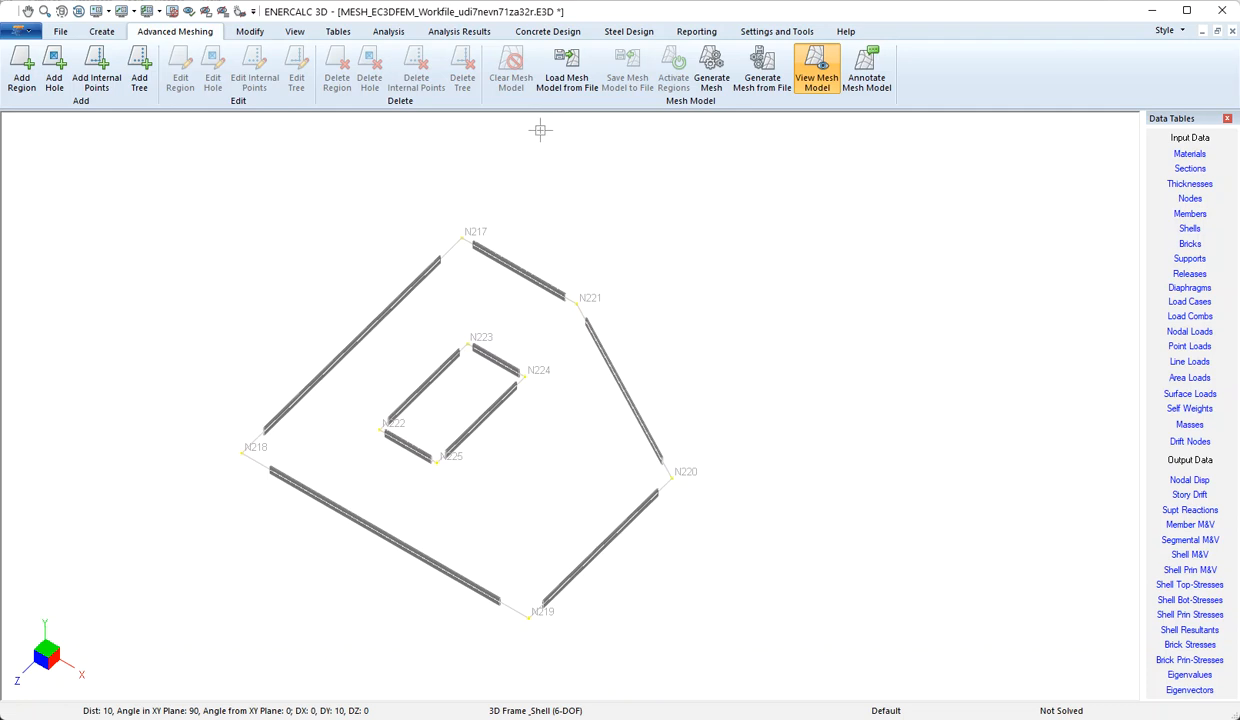
click(294, 31)
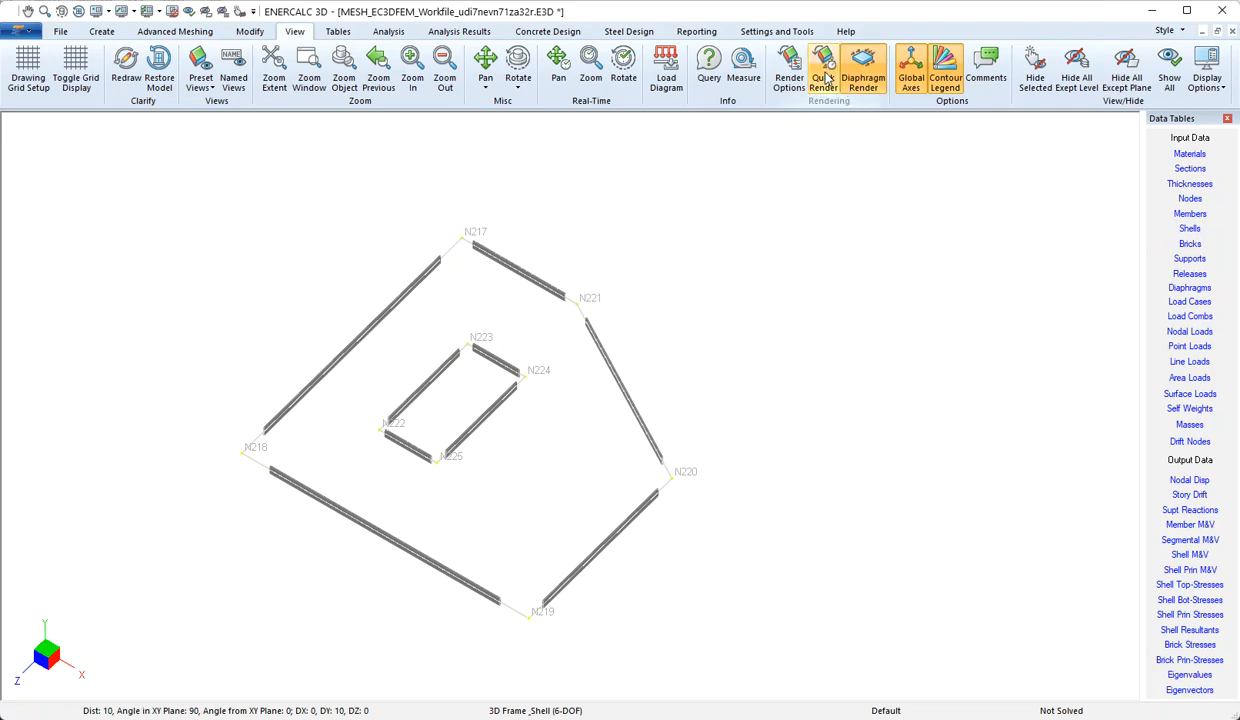
click(824, 78)
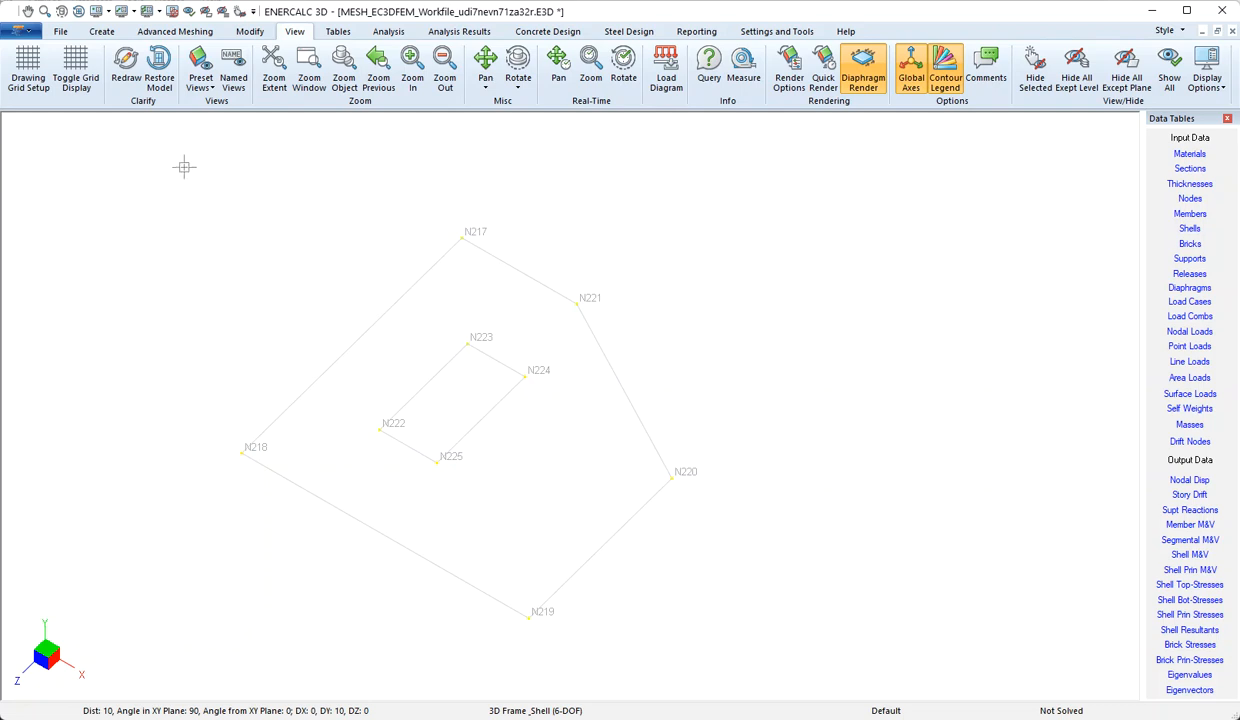
Add mesh region REGION 1 from the five outer members with a 1 ft curve step and REF value 0, leaving the members as they are
click(178, 31)
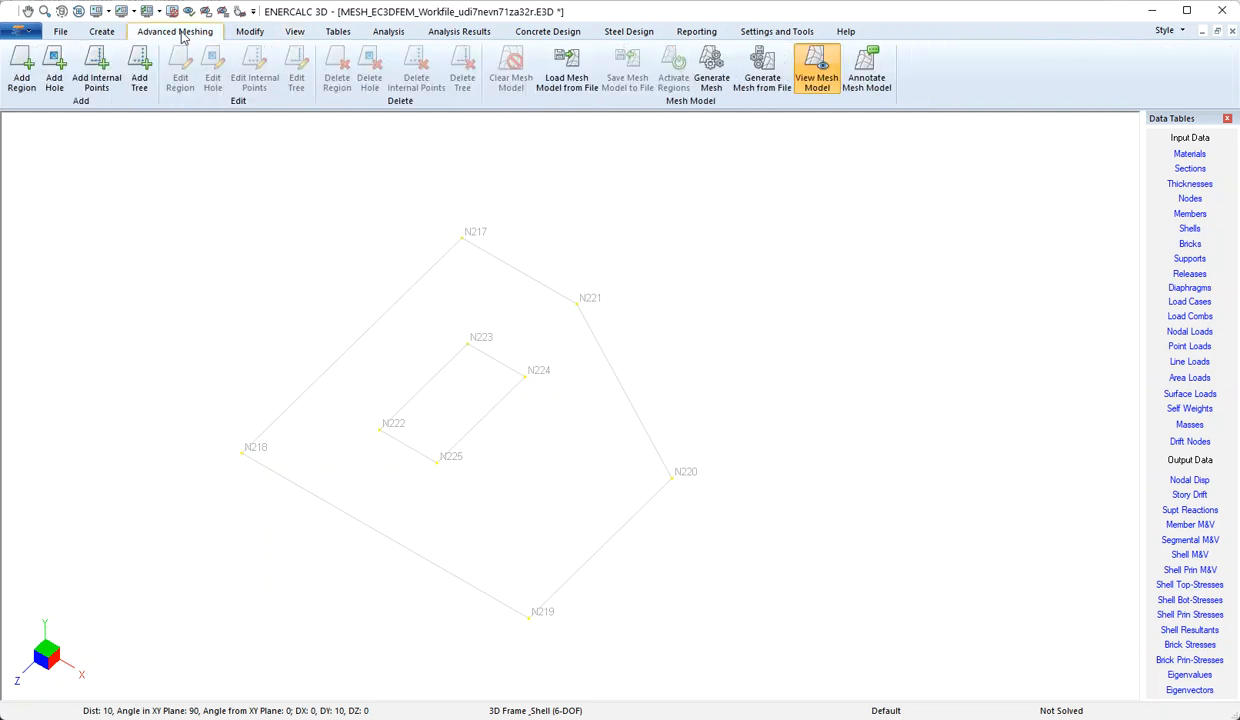
drag(144, 160, 755, 656)
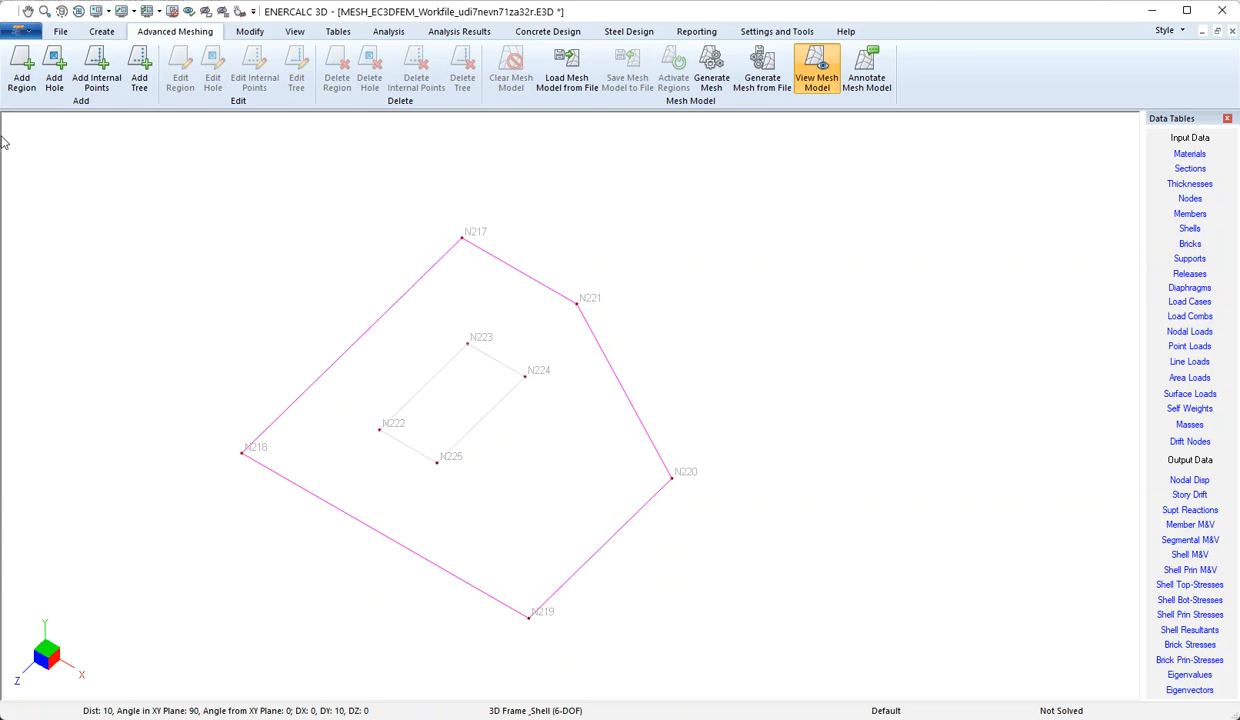
click(22, 76)
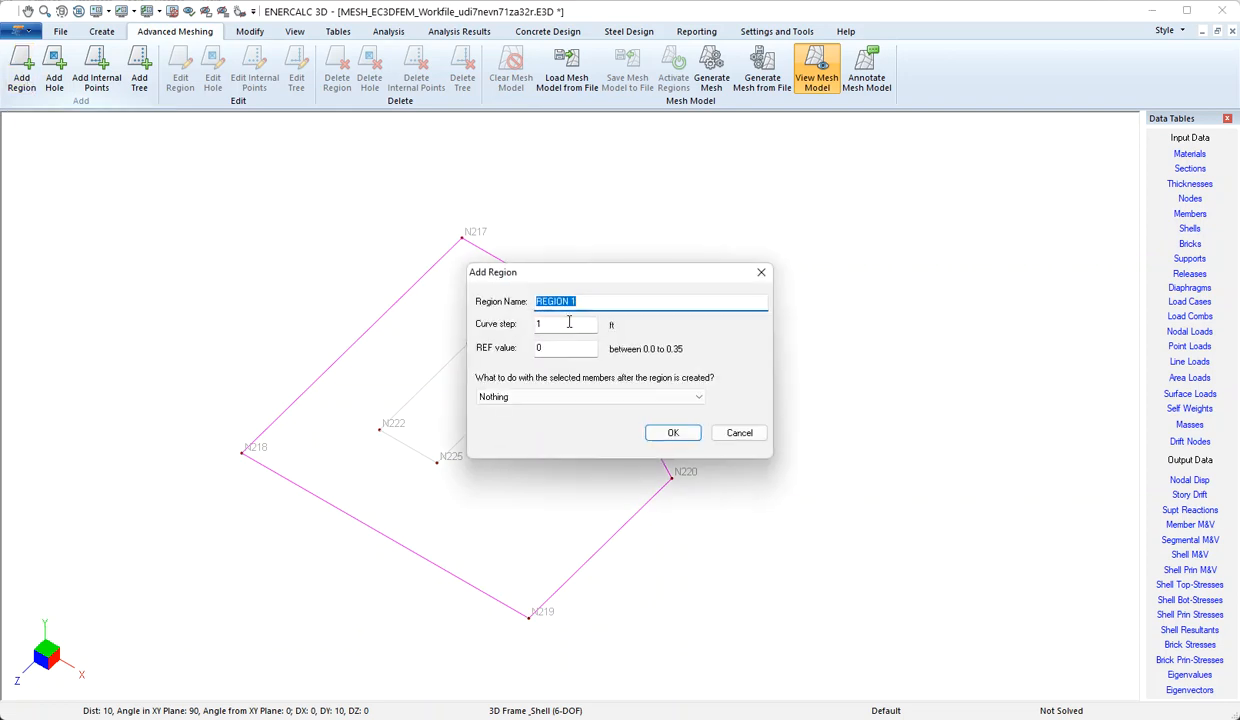
key(Tab)
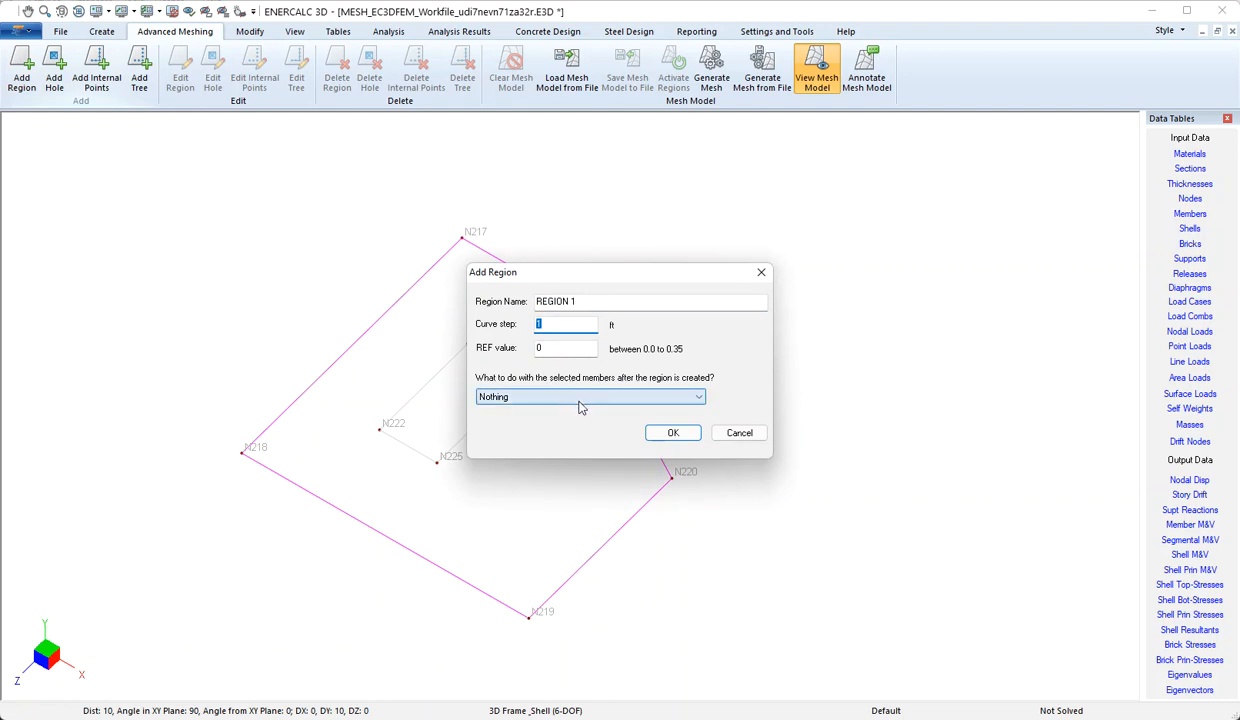
click(673, 434)
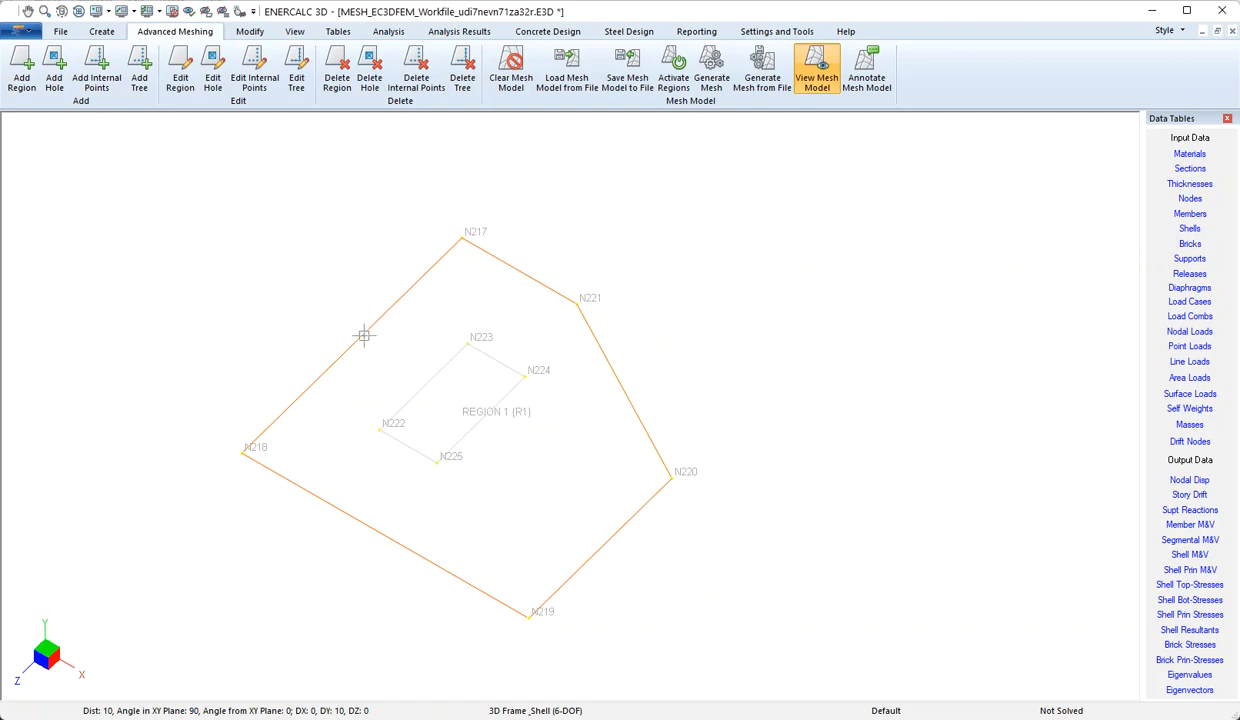
Add a hole named Elevator to REGION 1 from the four inner rectangle members, with a 1 ft curve step and nothing done to the members
drag(363, 336, 558, 481)
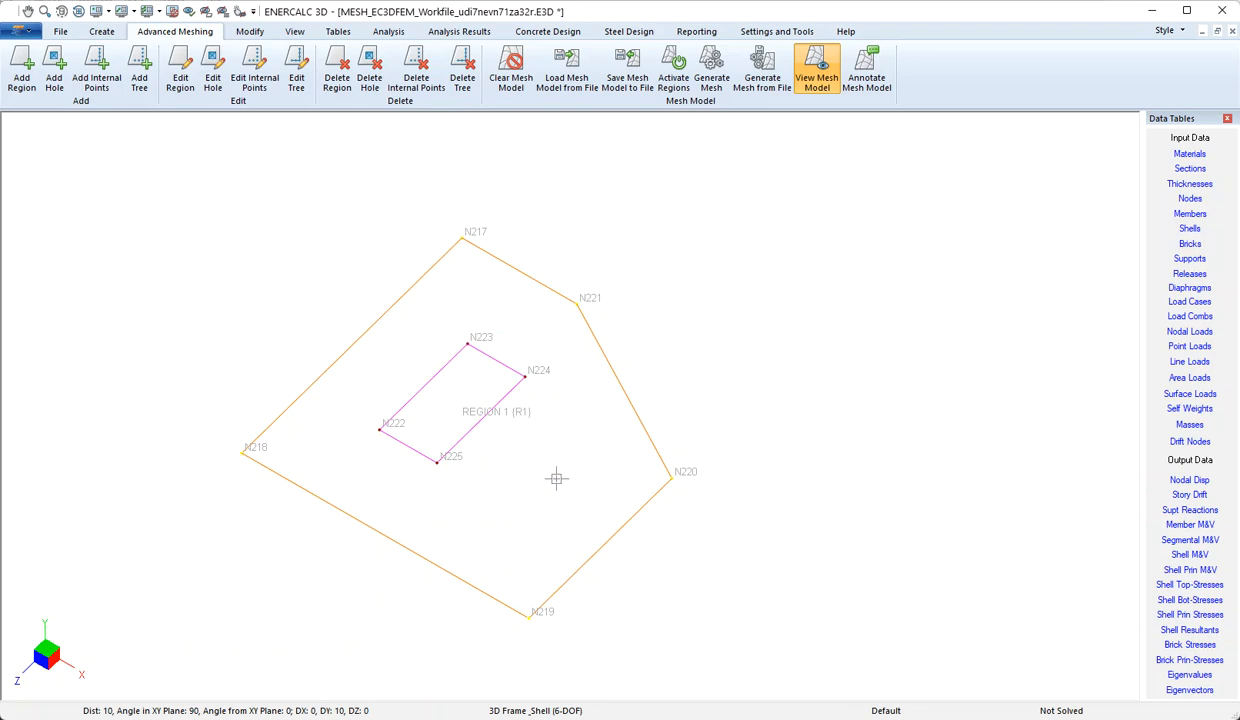
click(55, 70)
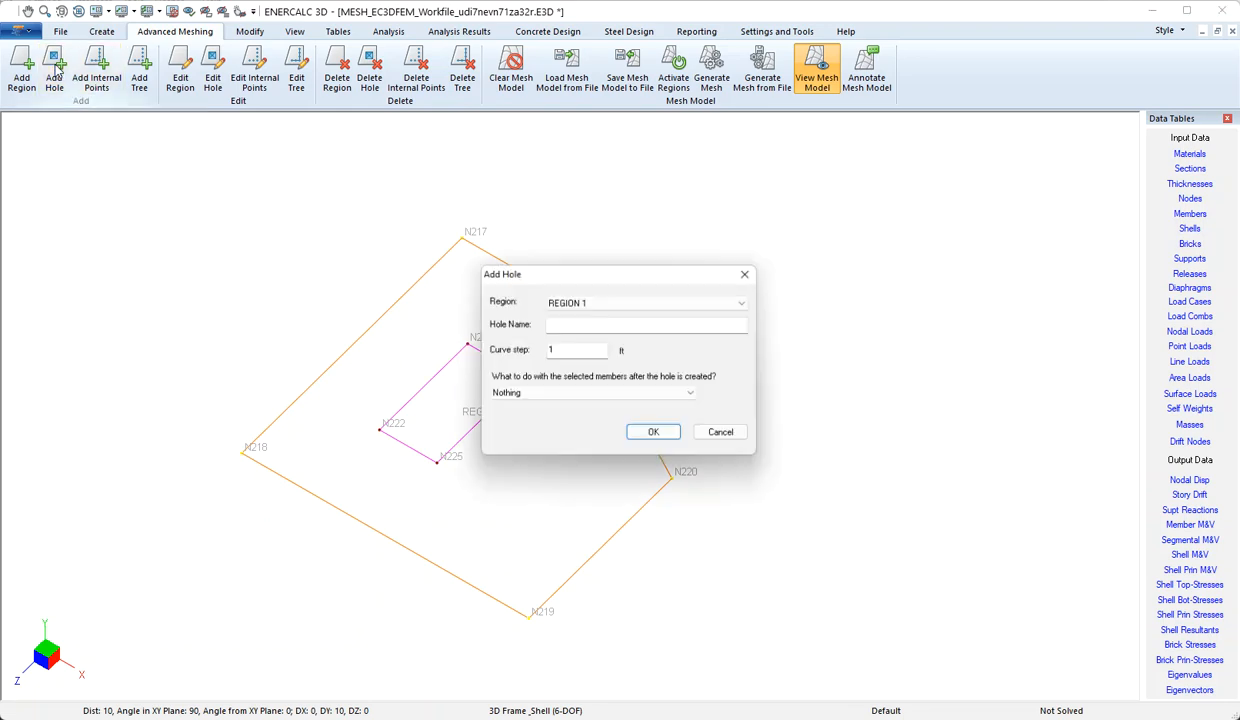
click(600, 302)
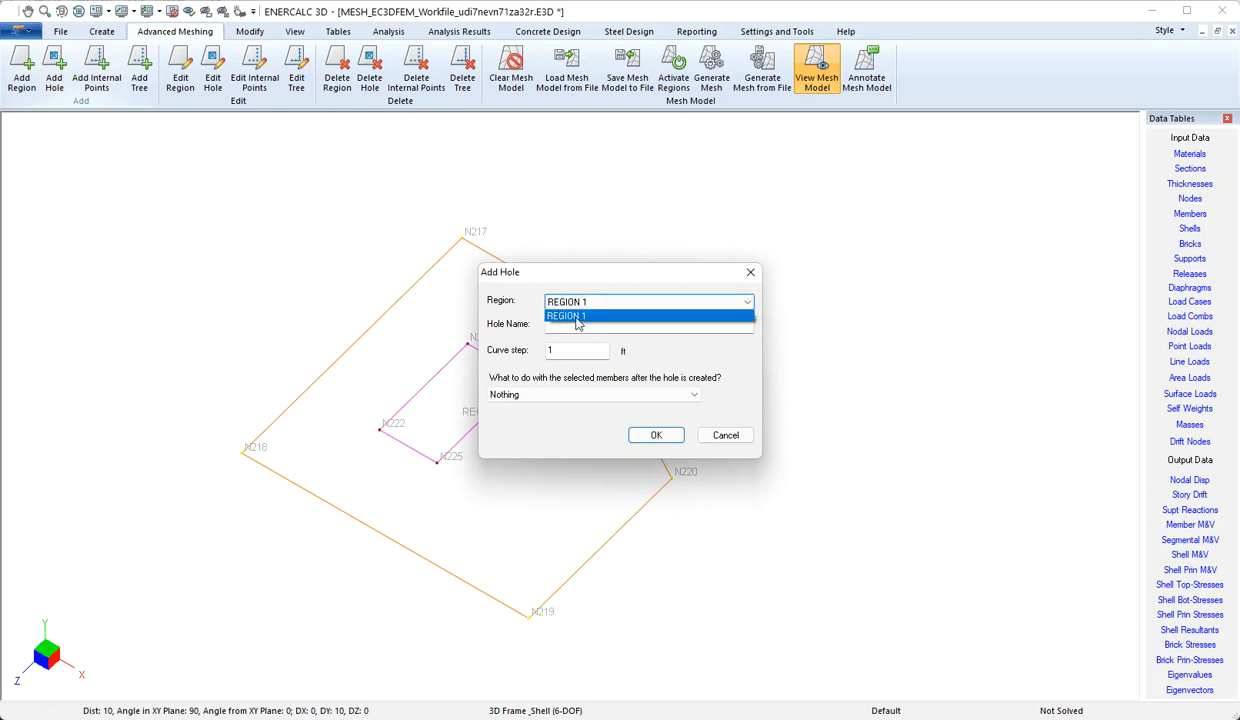
click(577, 316)
click(577, 325)
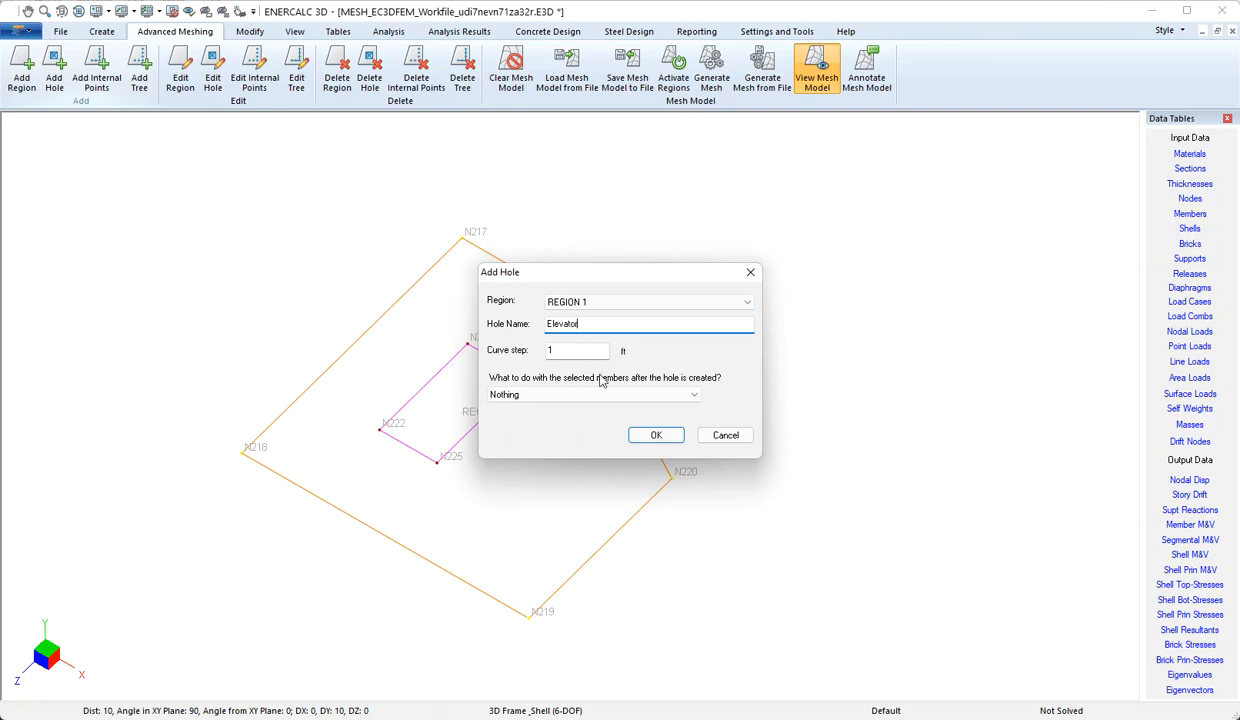
click(650, 435)
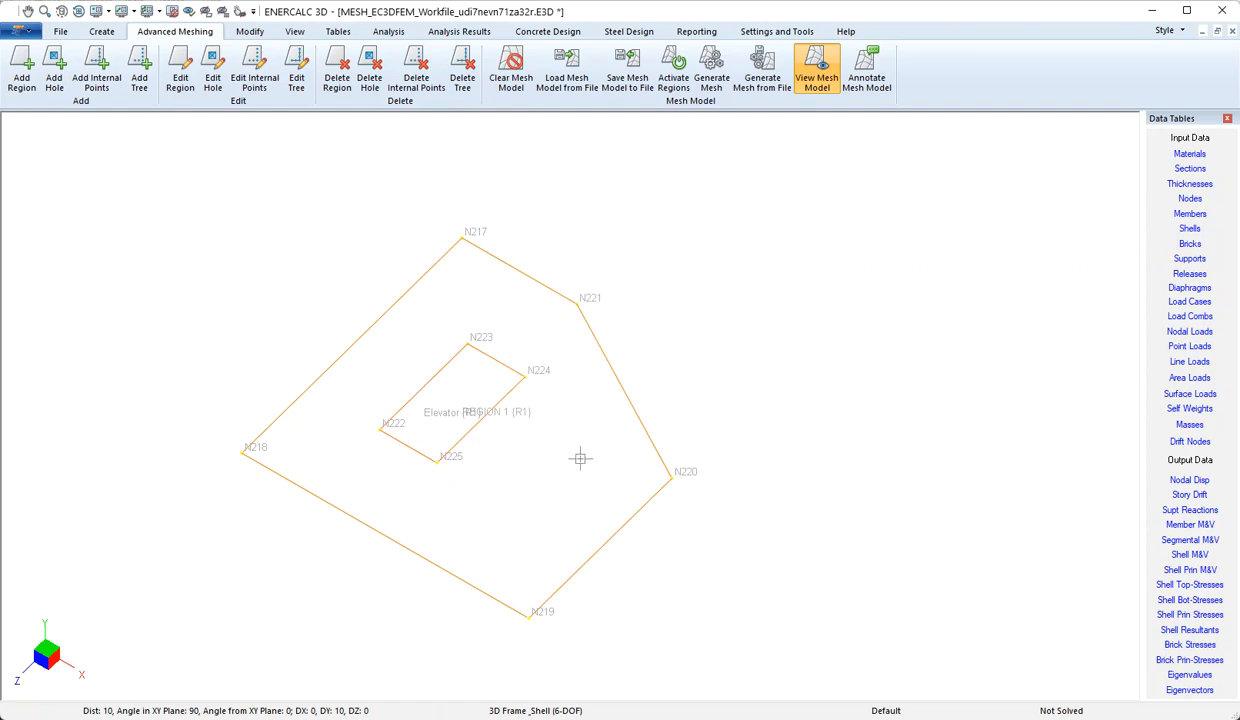
click(258, 88)
Generate the mesh for the region with default parameters, merging nodes and elements and splitting the boundary members
click(710, 72)
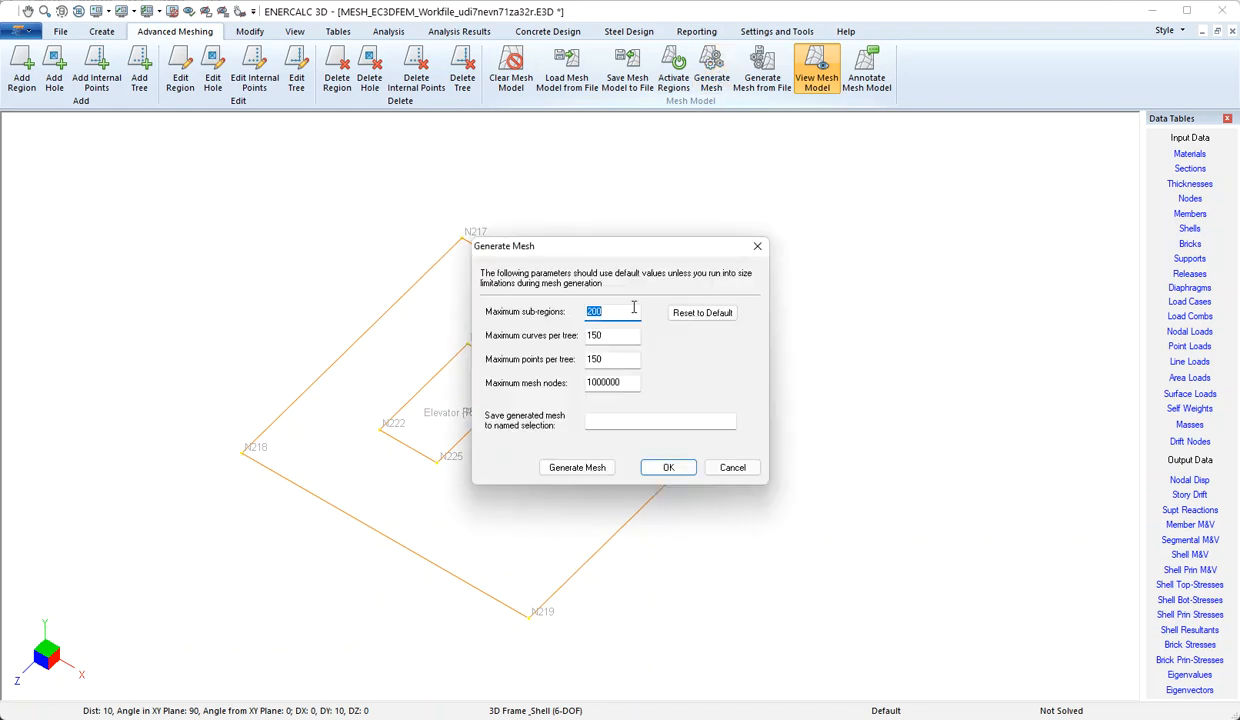
click(577, 467)
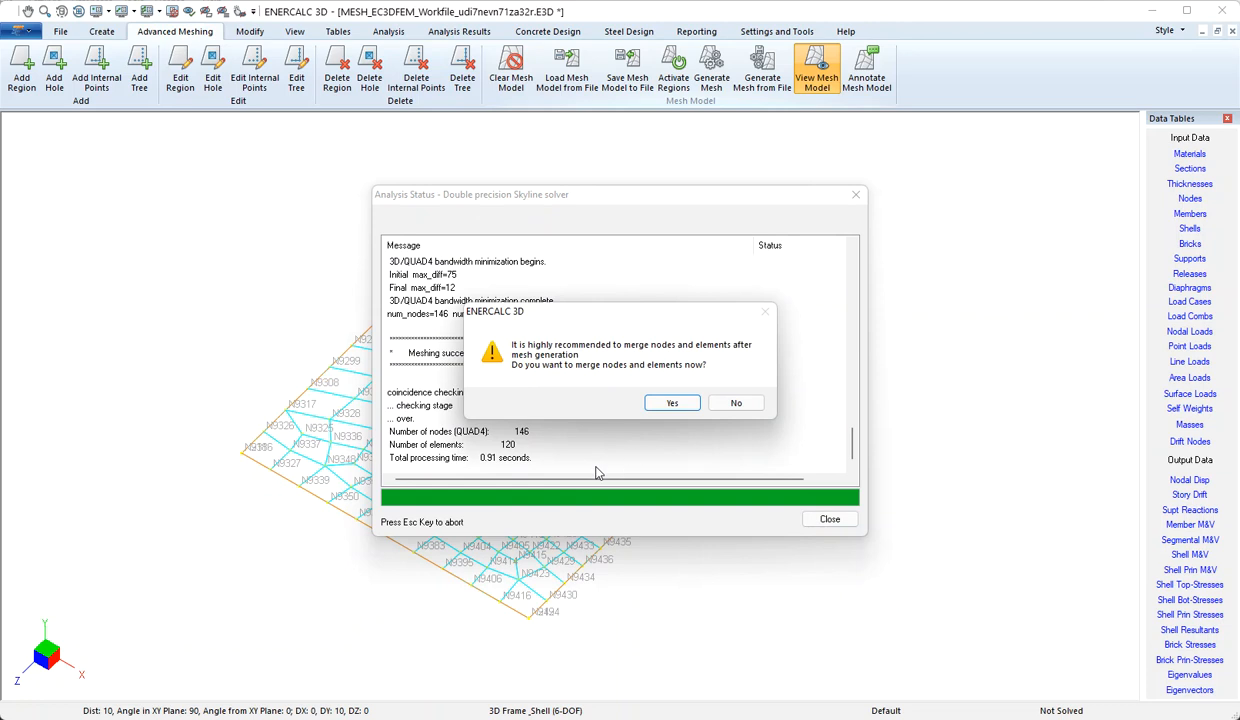
click(672, 404)
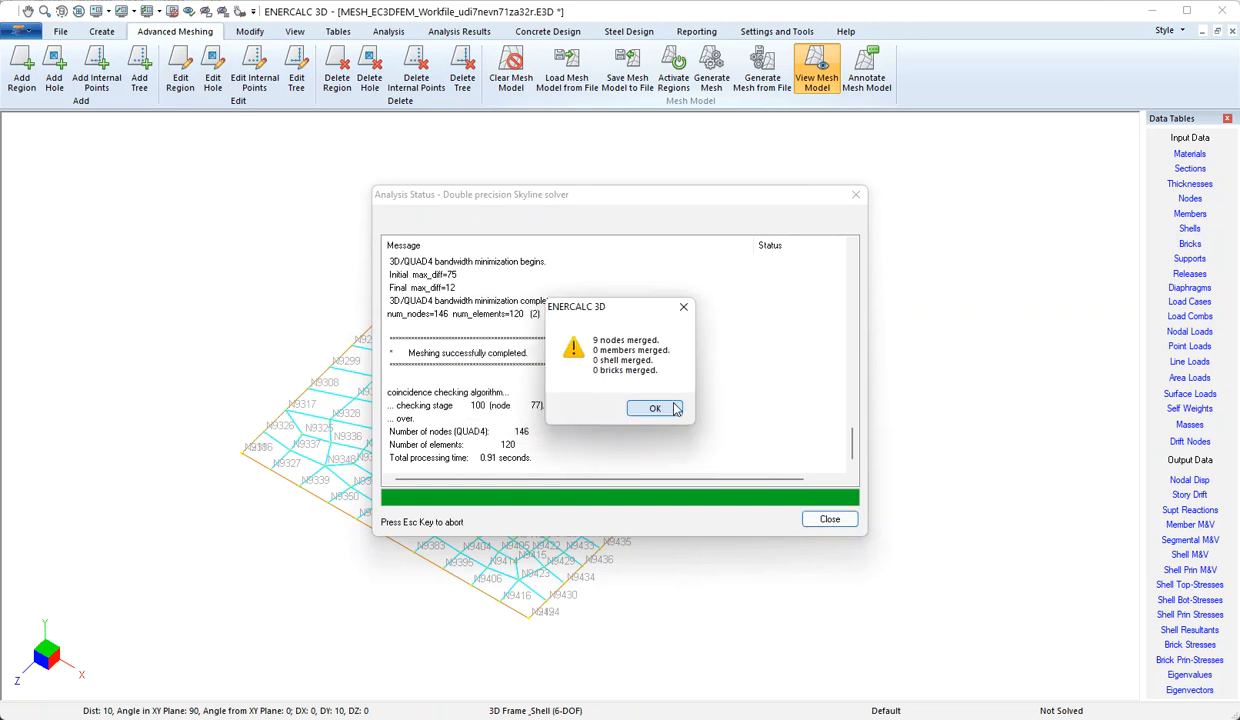
click(664, 412)
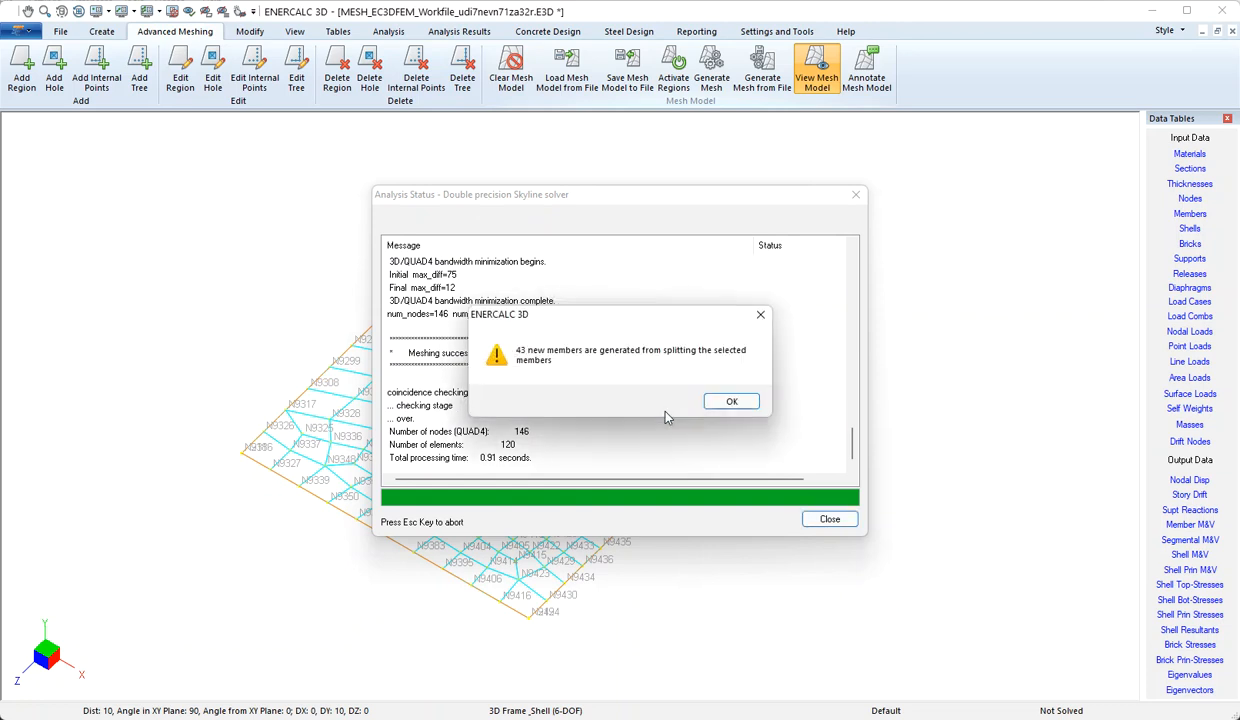
click(728, 404)
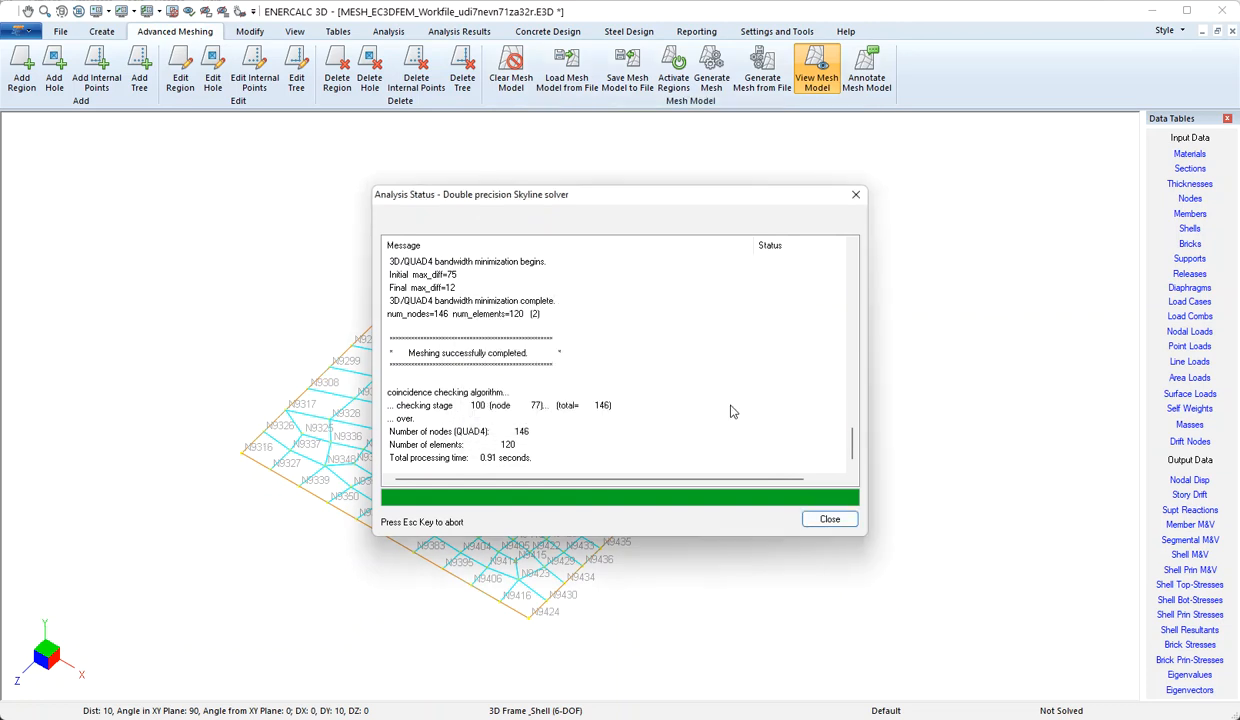
click(832, 519)
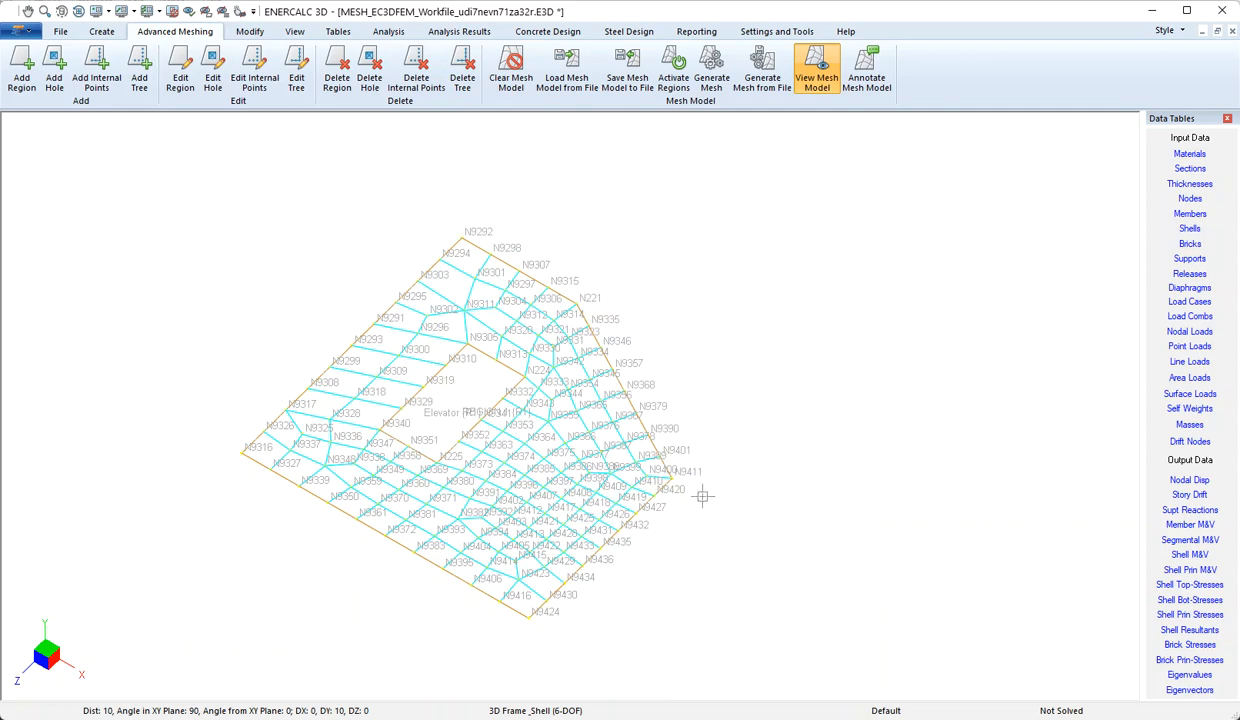
Display the generated region mesh around the elevator hole as shaded shells with Quick Render
click(293, 33)
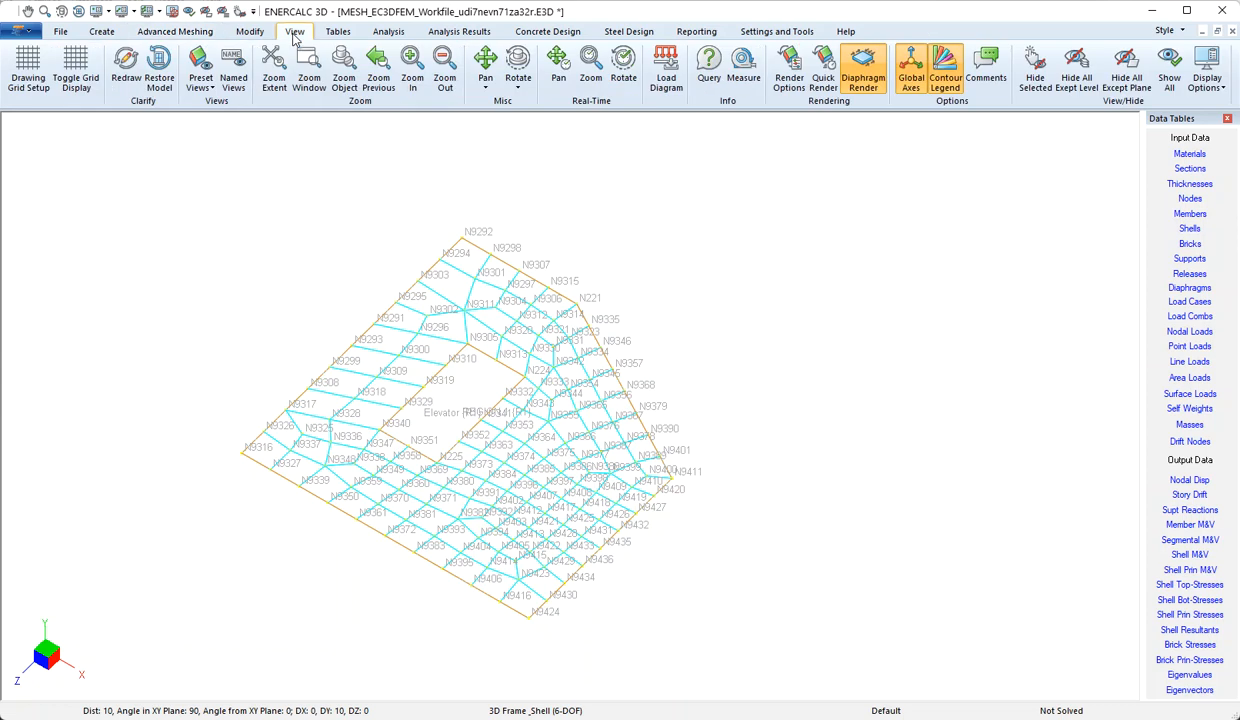
click(830, 78)
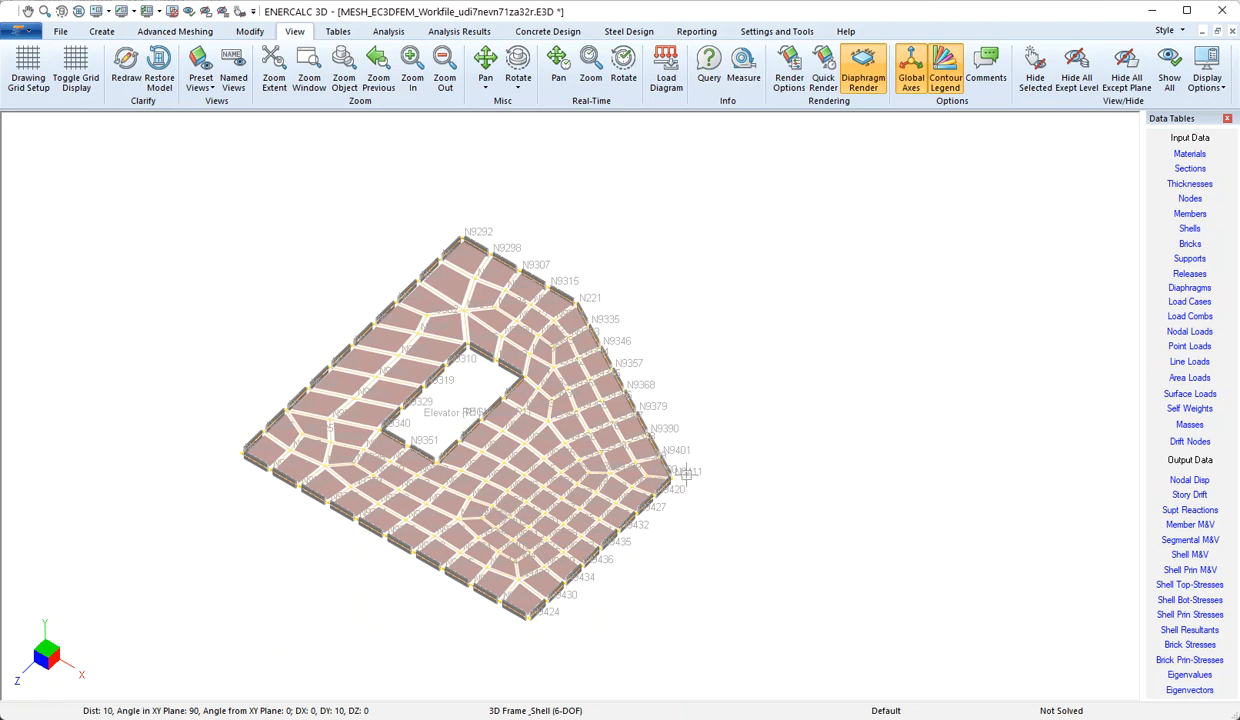
click(152, 34)
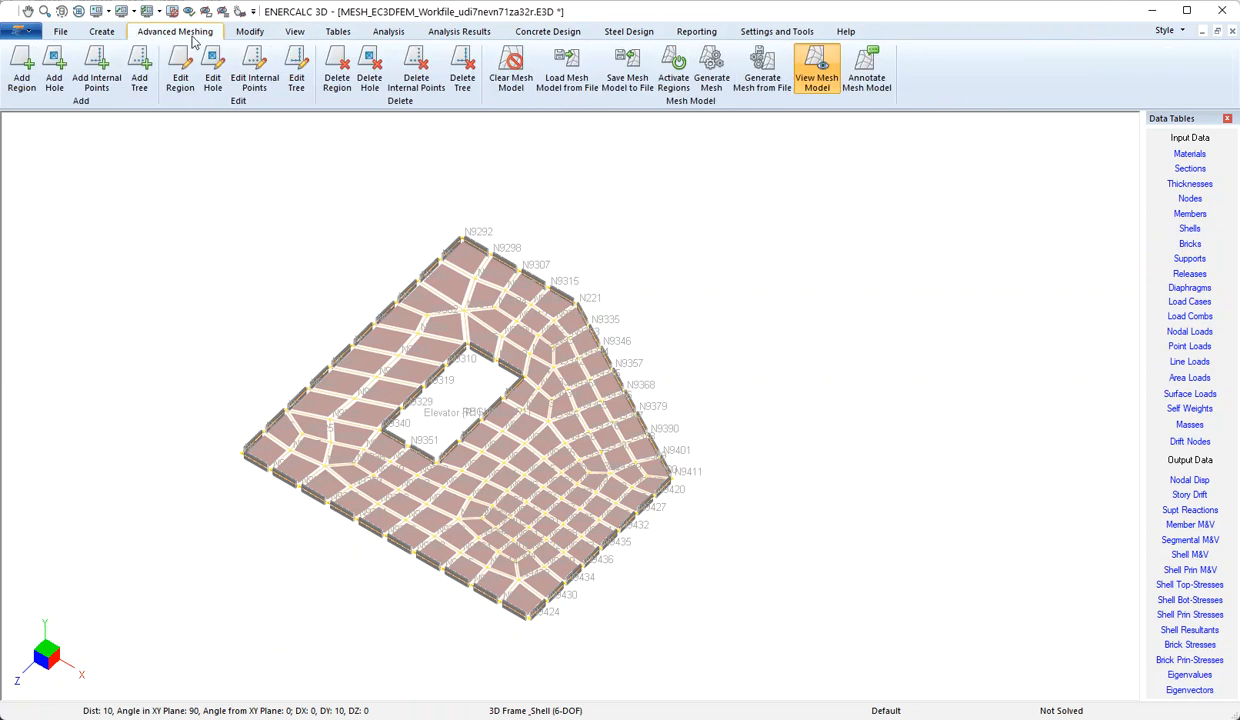